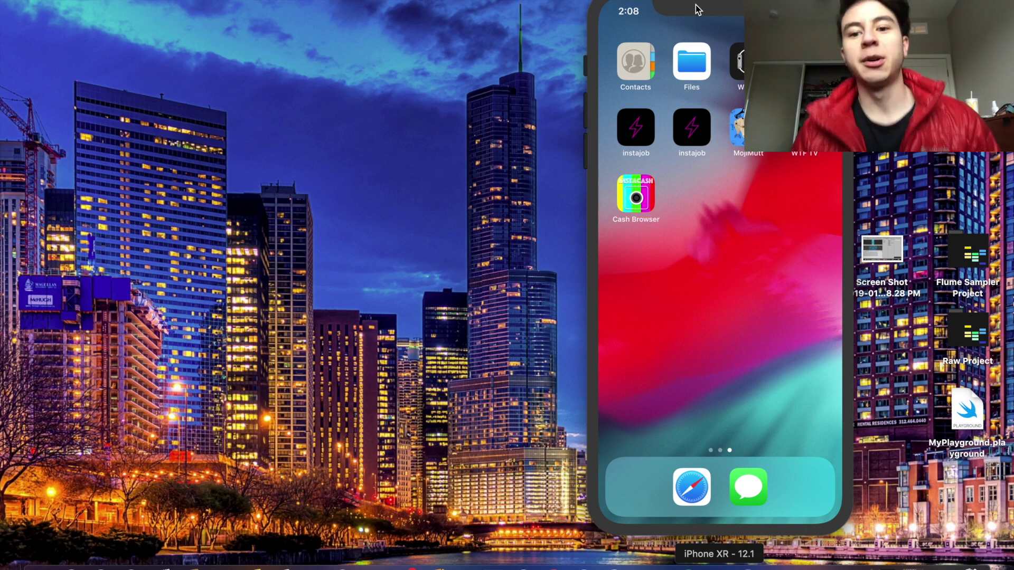
Position the simulator window and launch the instajob app to its Home feed.
mouse_move(697, 10)
left_mouse_down()
mouse_move(512, 4)
mouse_move(528, 4)
left_mouse_up()
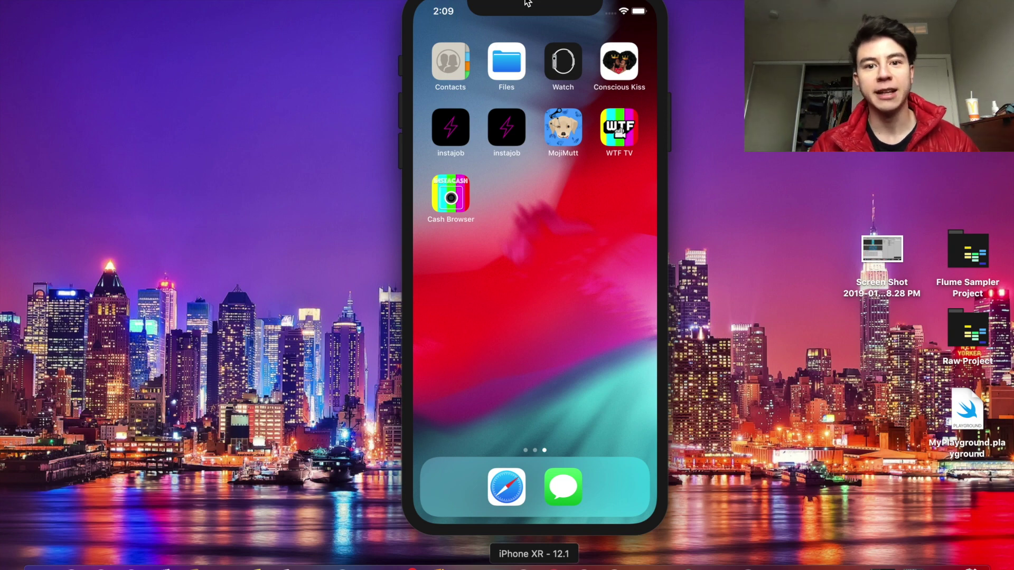
left_click_drag(527, 5, 531, 5)
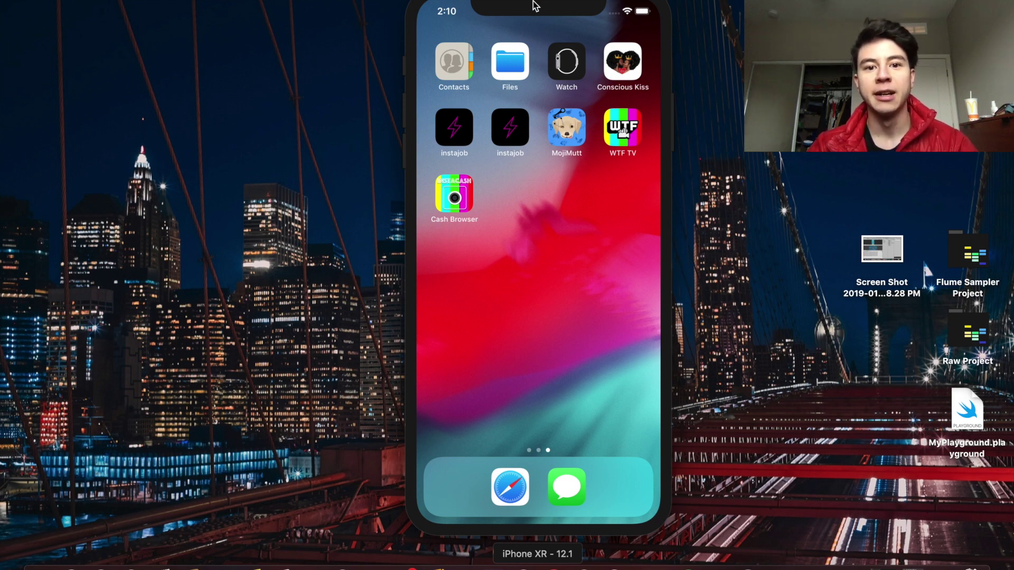
left_click_drag(537, 7, 518, 27)
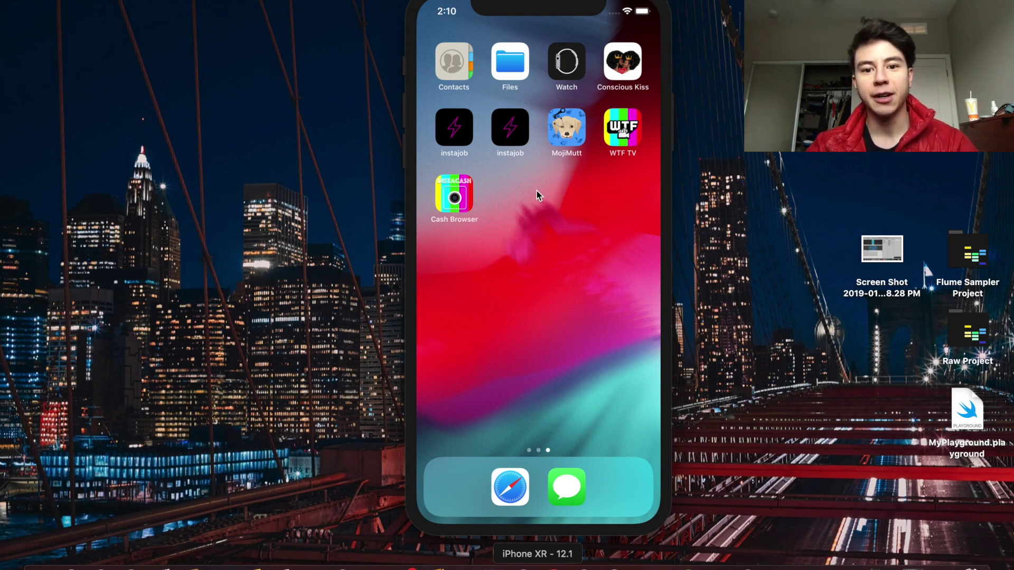
left_click(511, 136)
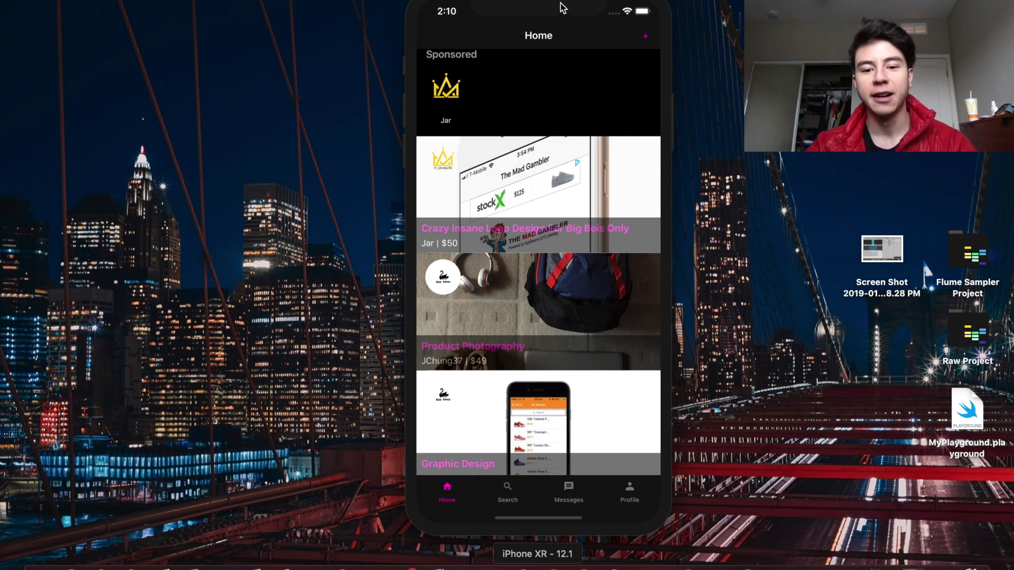
left_click_drag(560, 8, 545, 6)
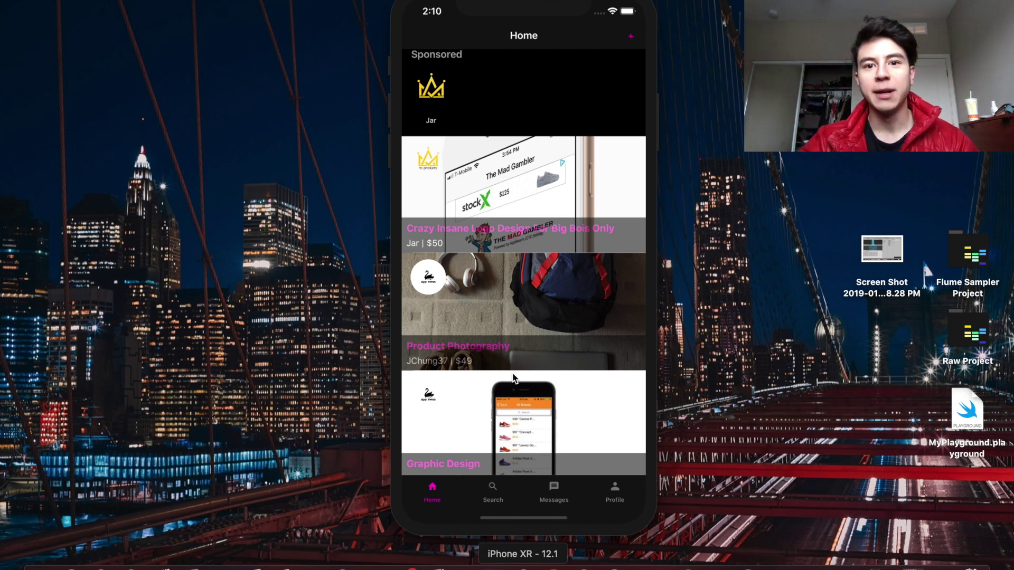
scroll(519, 297, "down", 3)
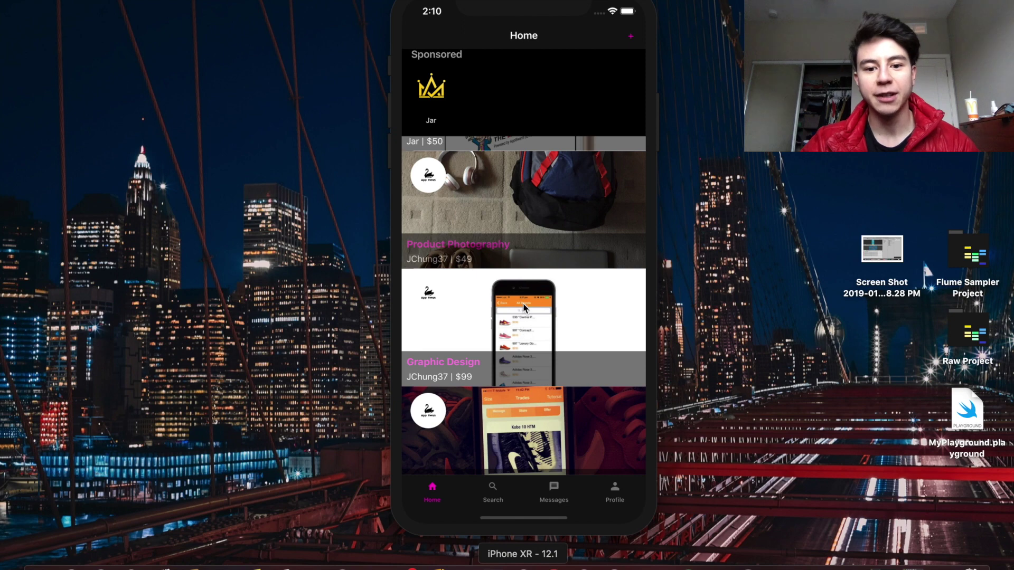
scroll(523, 303, "down", 5)
scroll(528, 360, "up", 3)
scroll(527, 362, "up", 5)
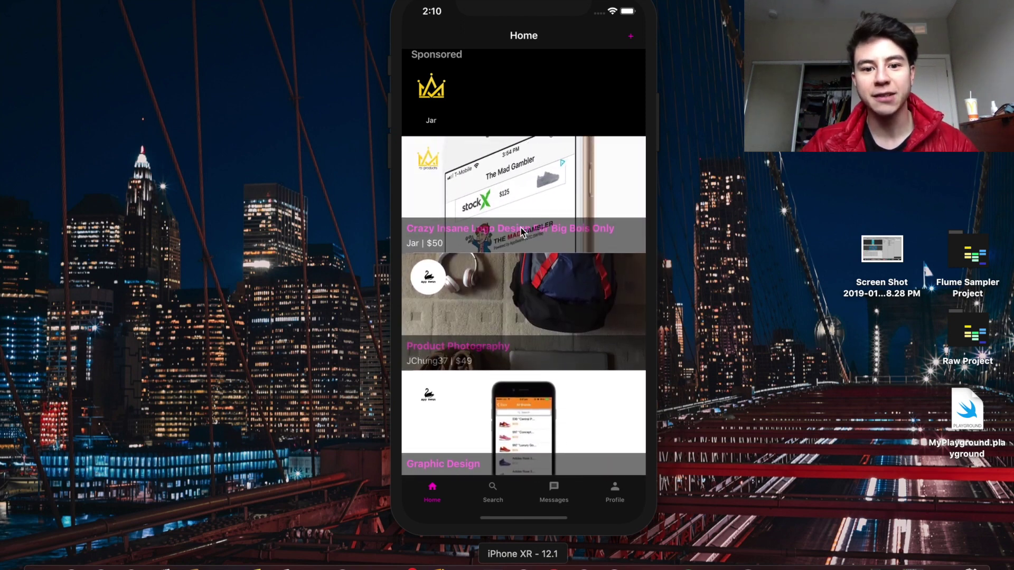
scroll(514, 267, "down", 5)
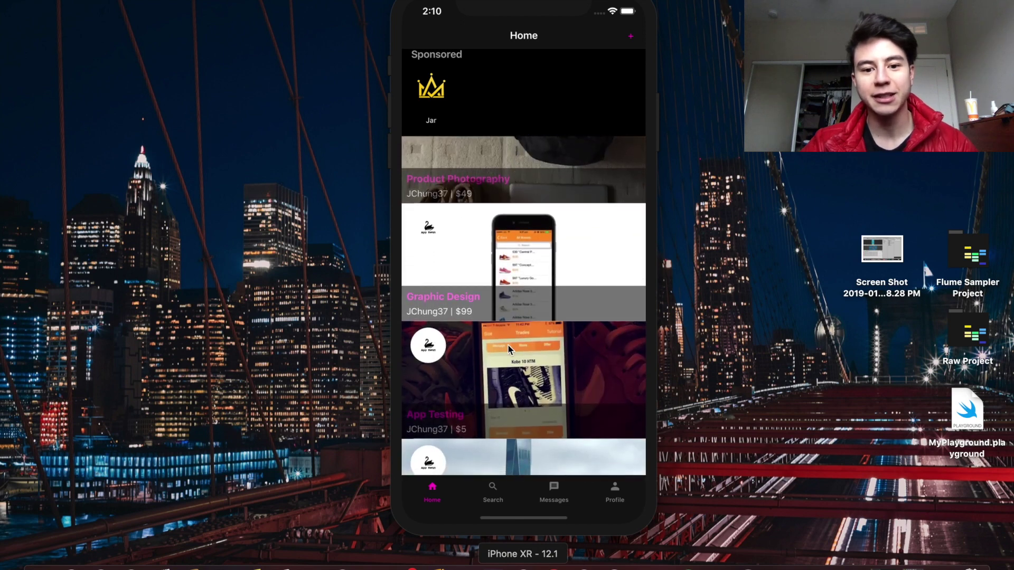
scroll(517, 448, "up", 5)
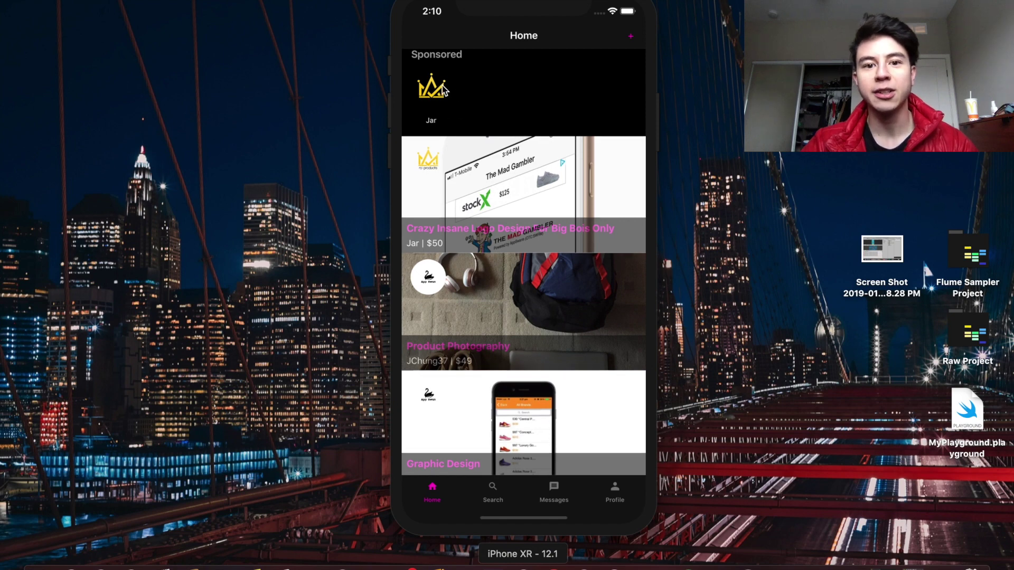
Bring up the Jar sponsored seller's profile page from the Home feed.
left_click(431, 97)
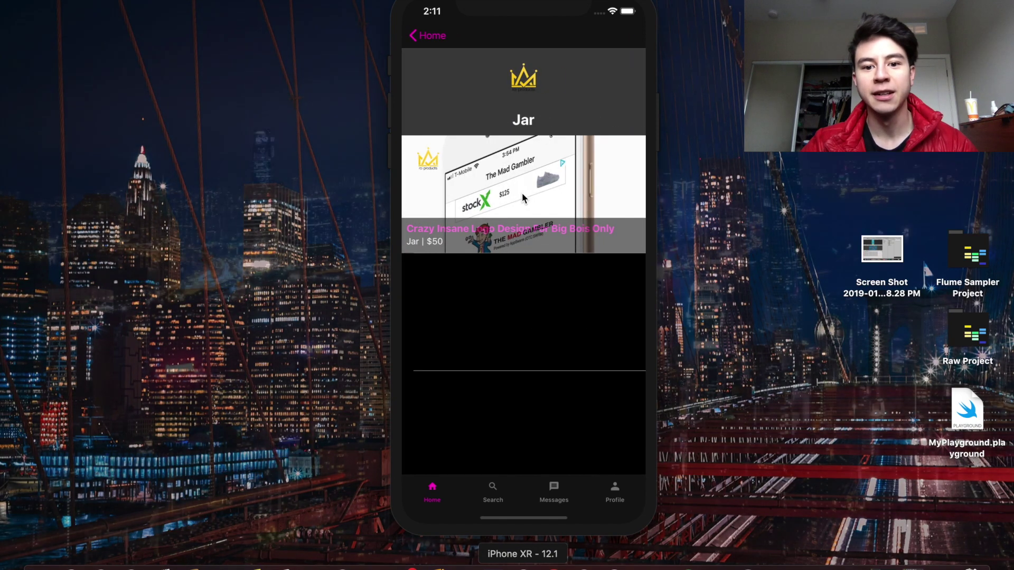
View the Crazy Insane Logo Design listing details and preview messaging the seller.
left_click(428, 37)
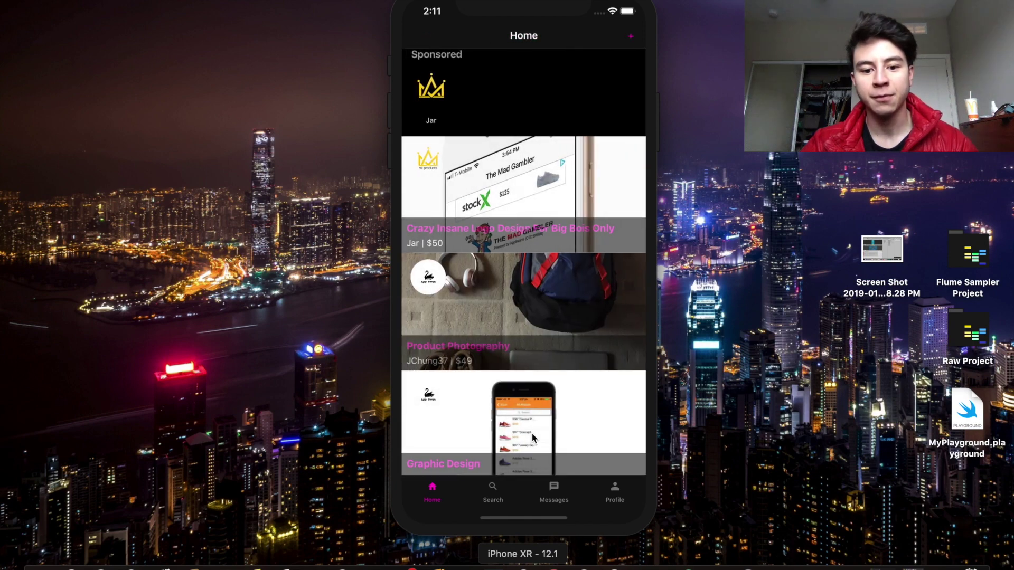
left_click(522, 221)
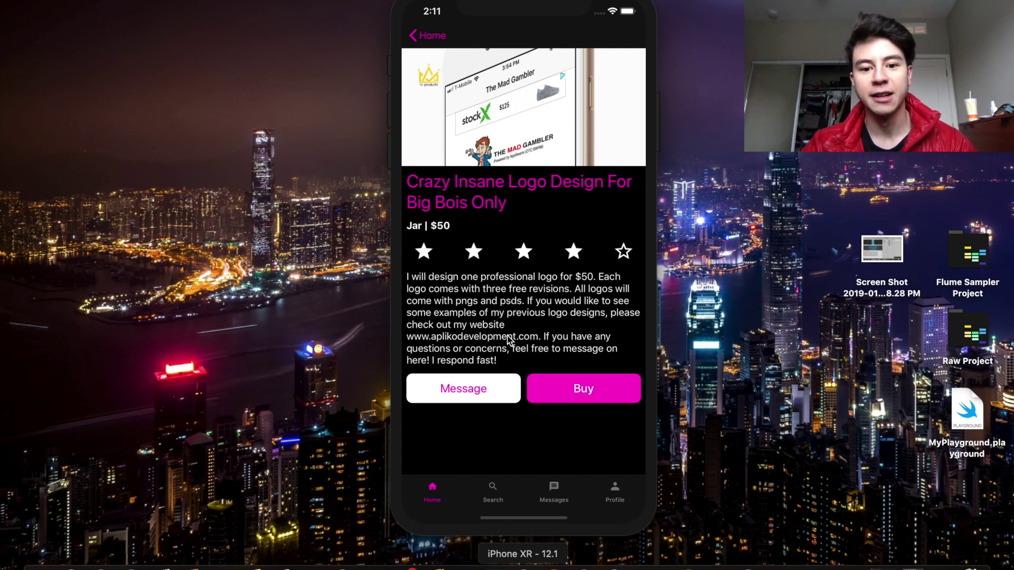
left_click(486, 392)
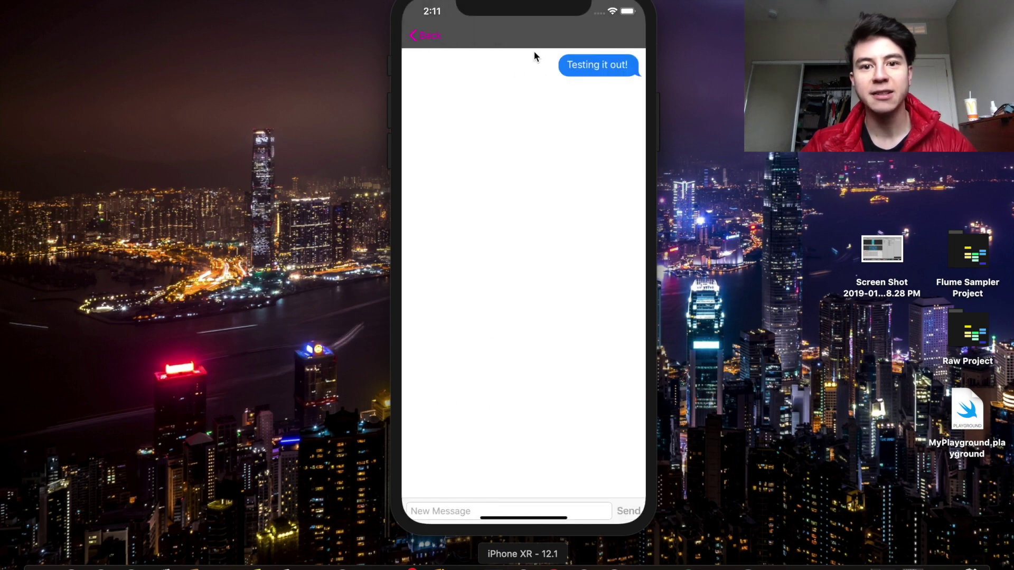
left_click(430, 37)
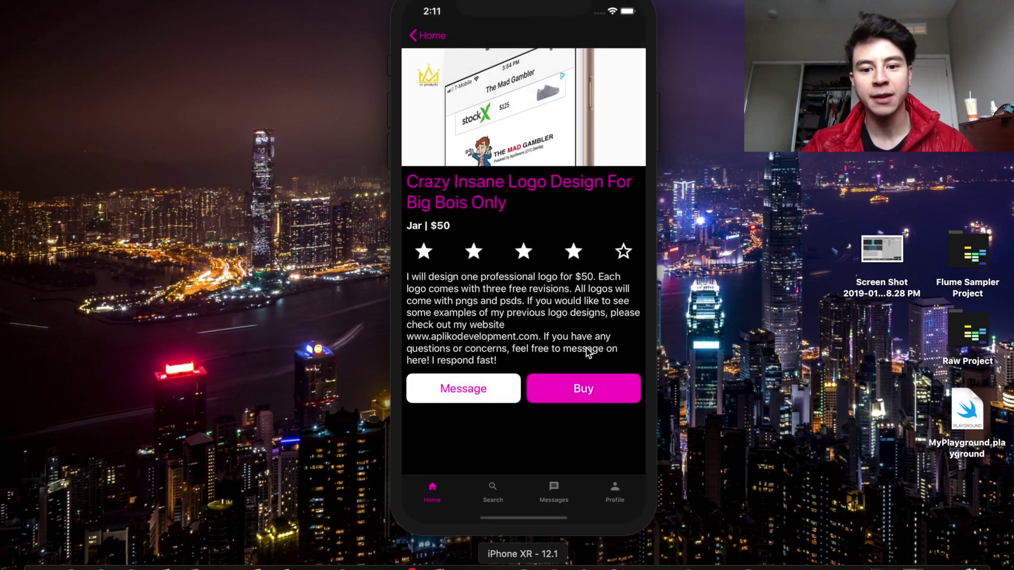
Preview buying the logo design service, then cancel the payment method sheet.
left_click(589, 395)
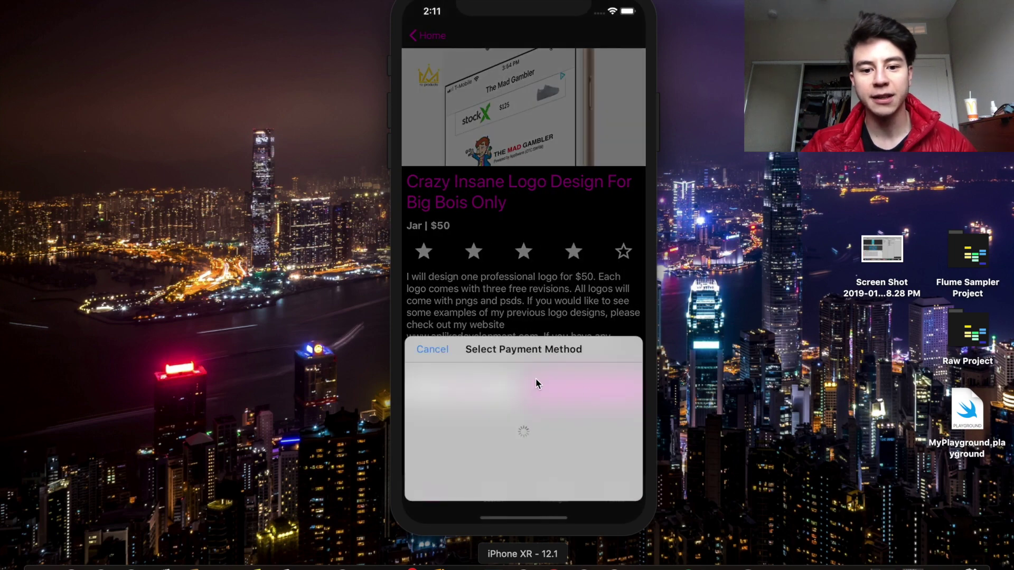
left_click(432, 353)
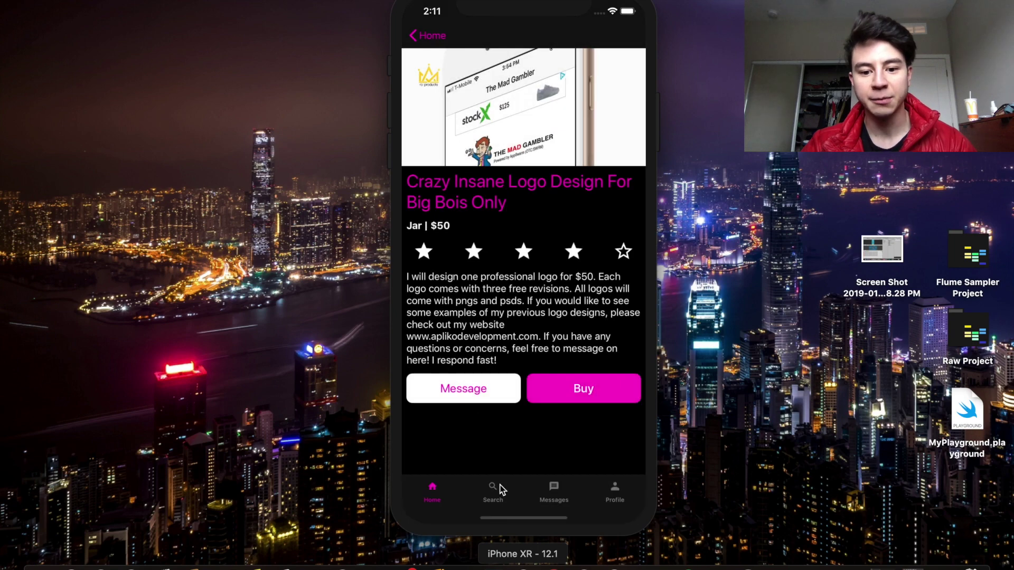
Explore the Search tab's Service, Price and Rating filters and the text search, then clear it.
left_click(499, 494)
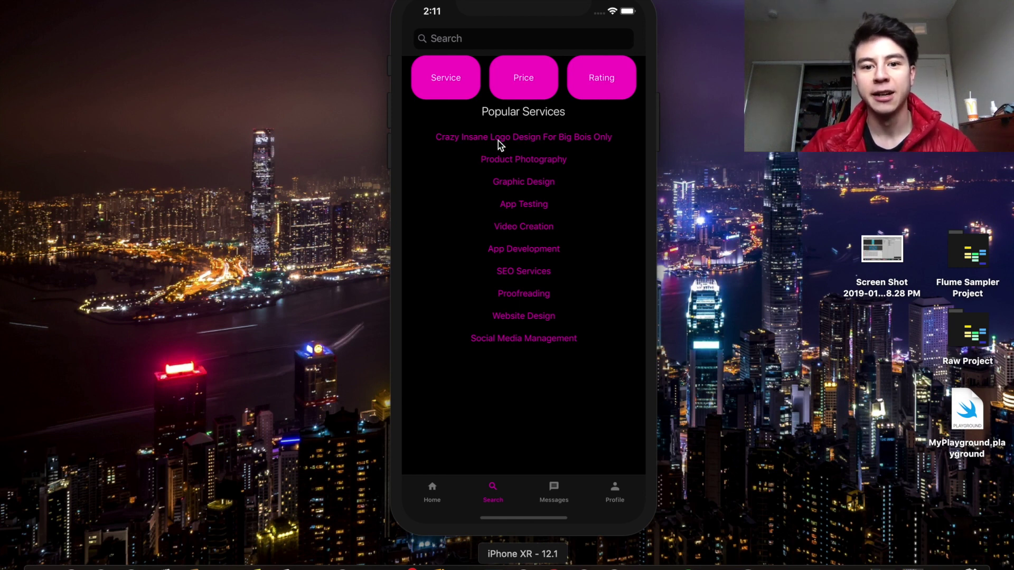
left_click(460, 80)
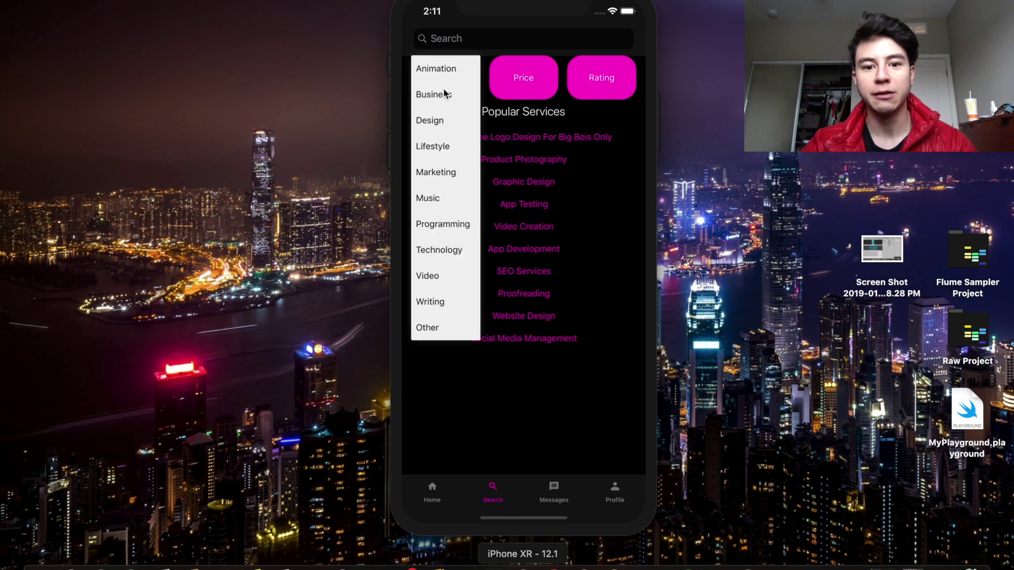
left_click(531, 78)
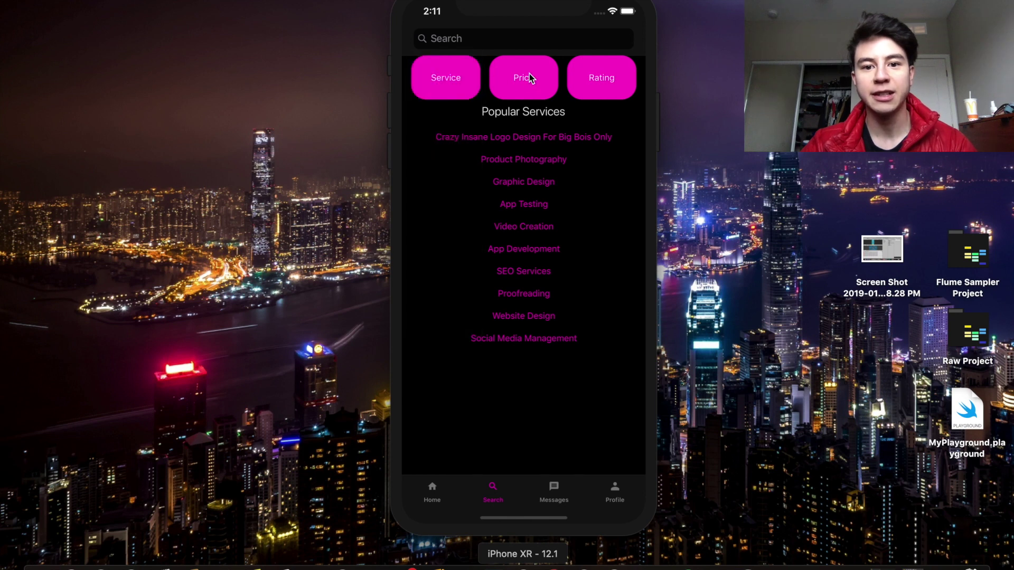
left_click(615, 92)
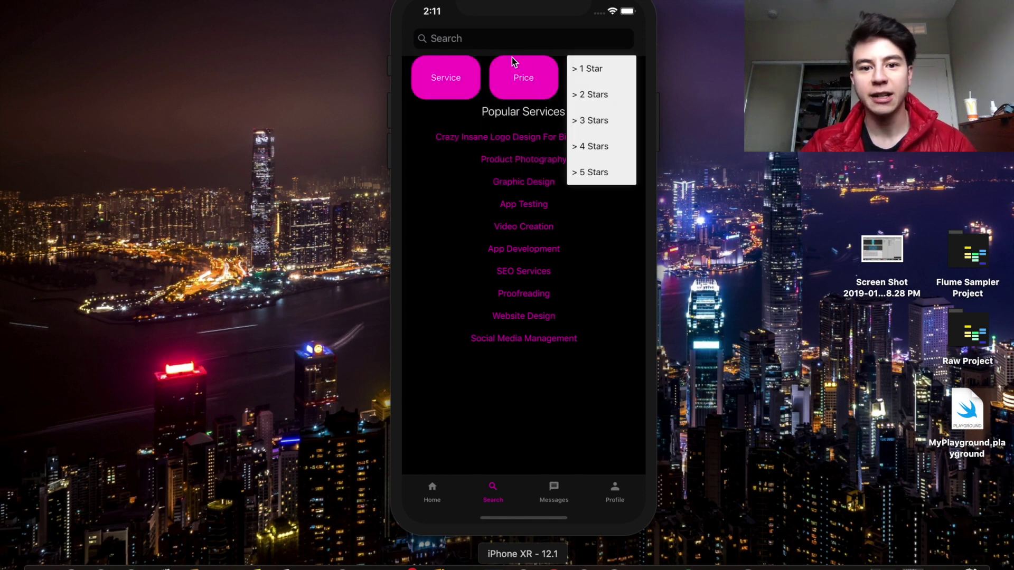
left_click(500, 36)
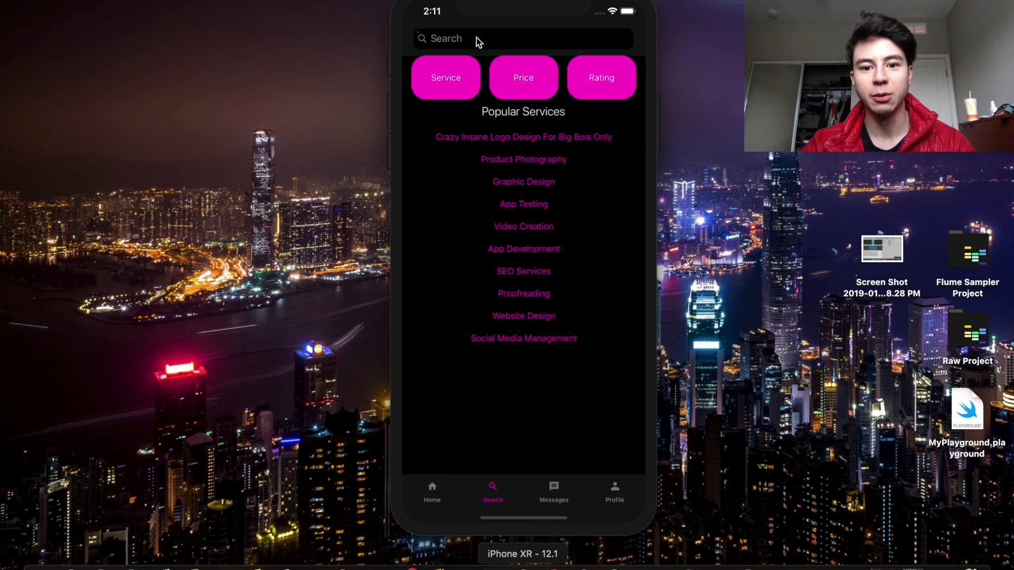
left_click(476, 38)
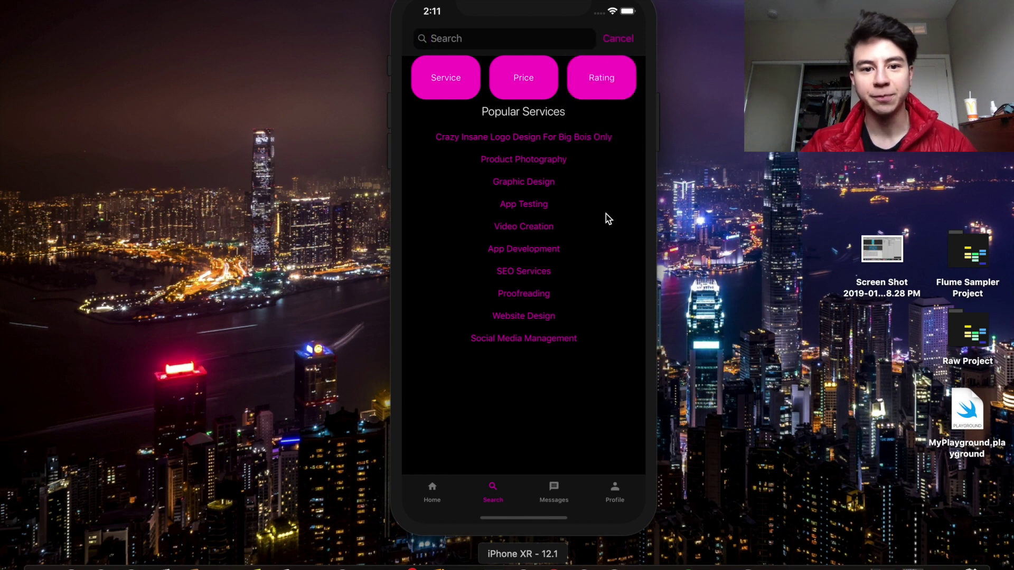
type("H")
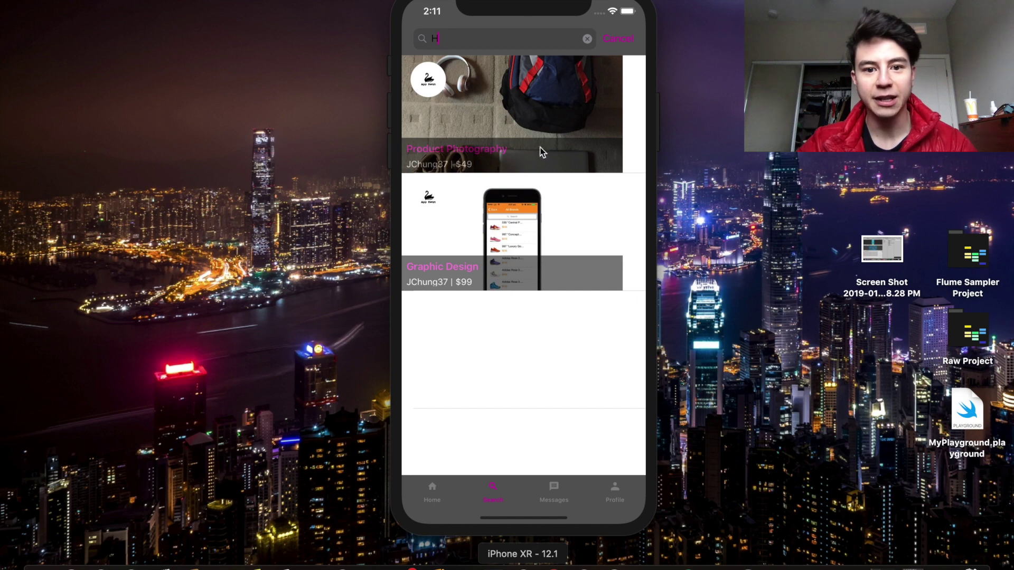
left_click(619, 39)
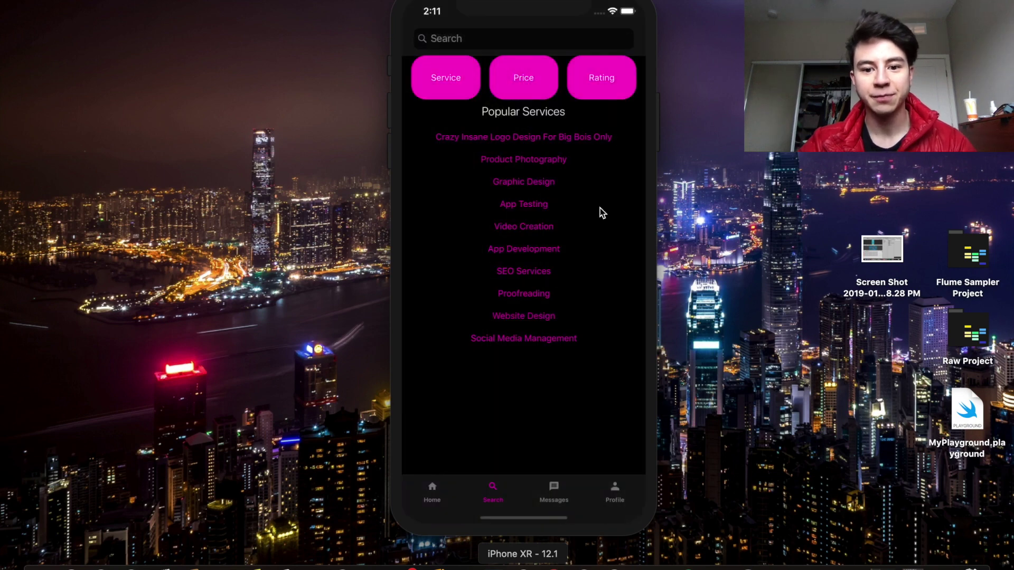
View the SEO Services listing details, then switch to the Messages inbox.
left_click(533, 272)
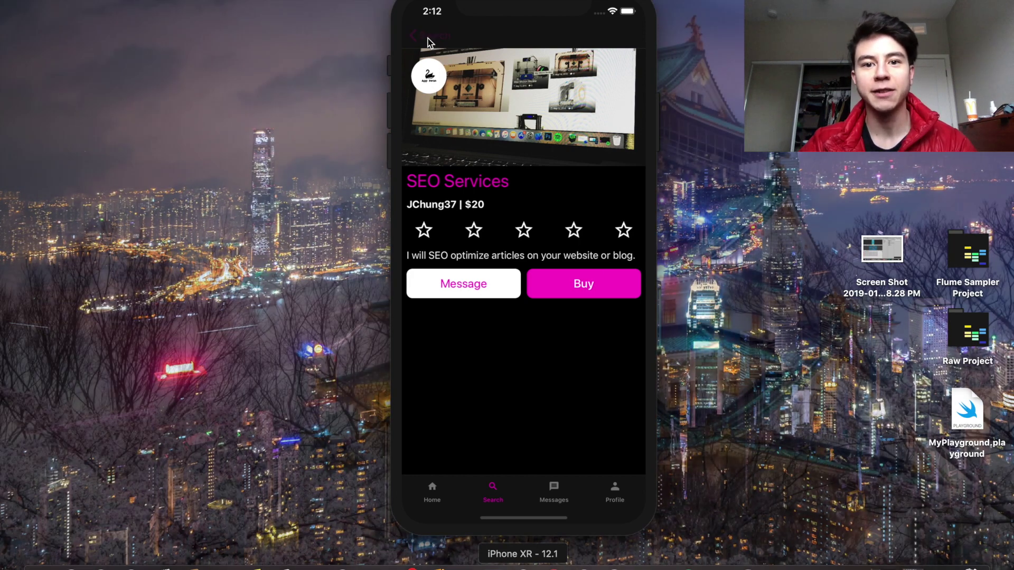
left_click(431, 38)
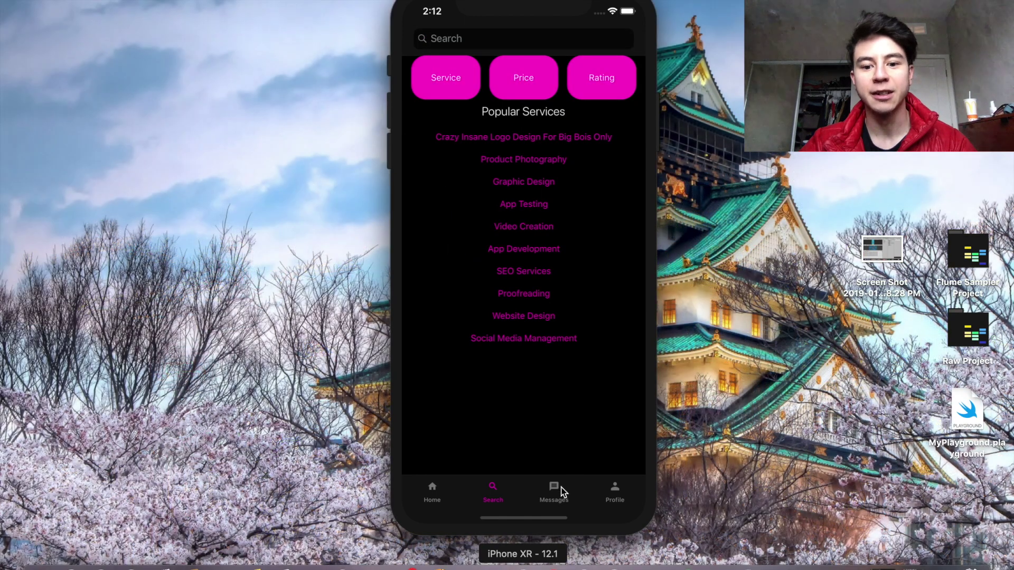
left_click(557, 493)
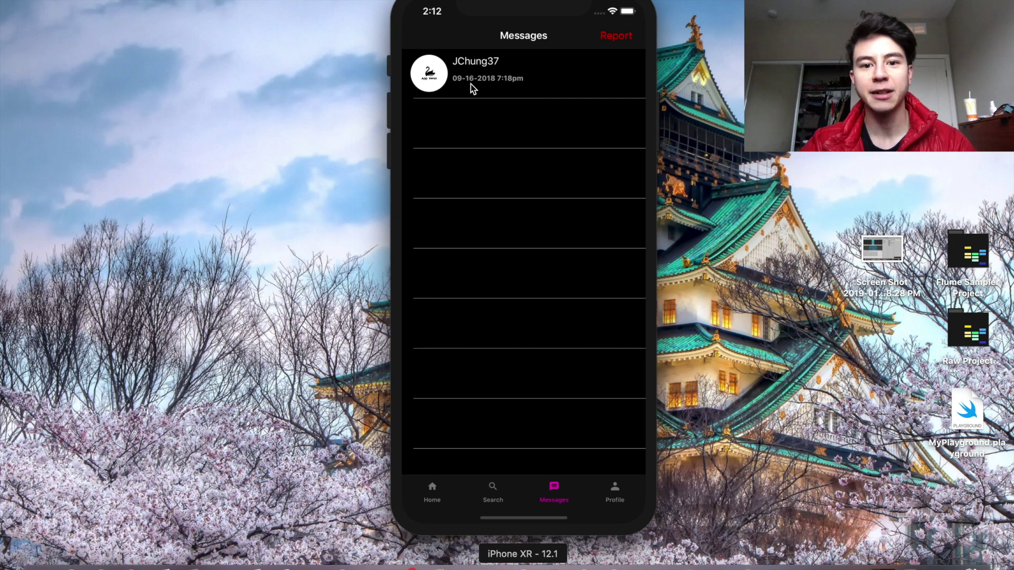
left_click(490, 89)
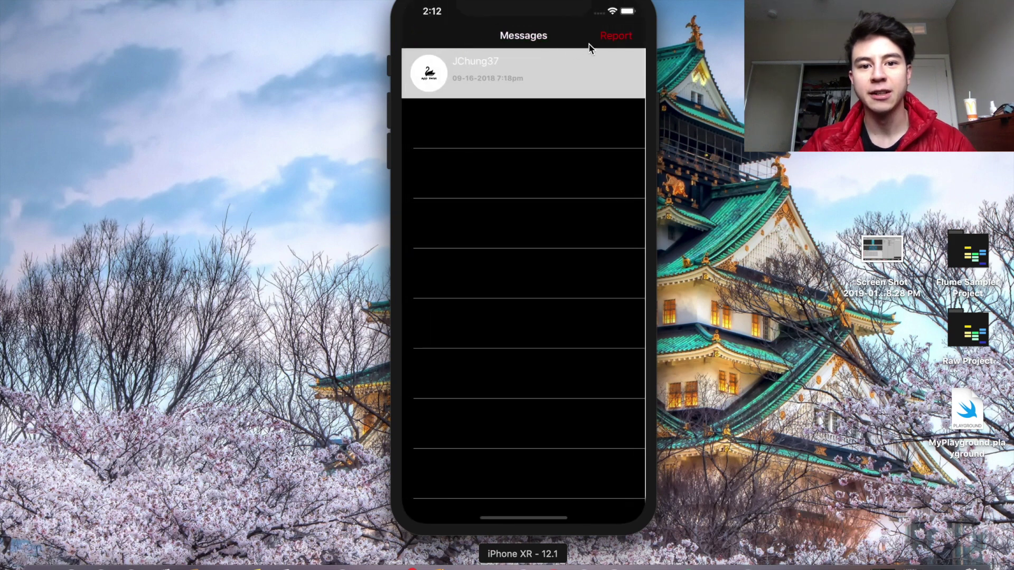
left_click(614, 36)
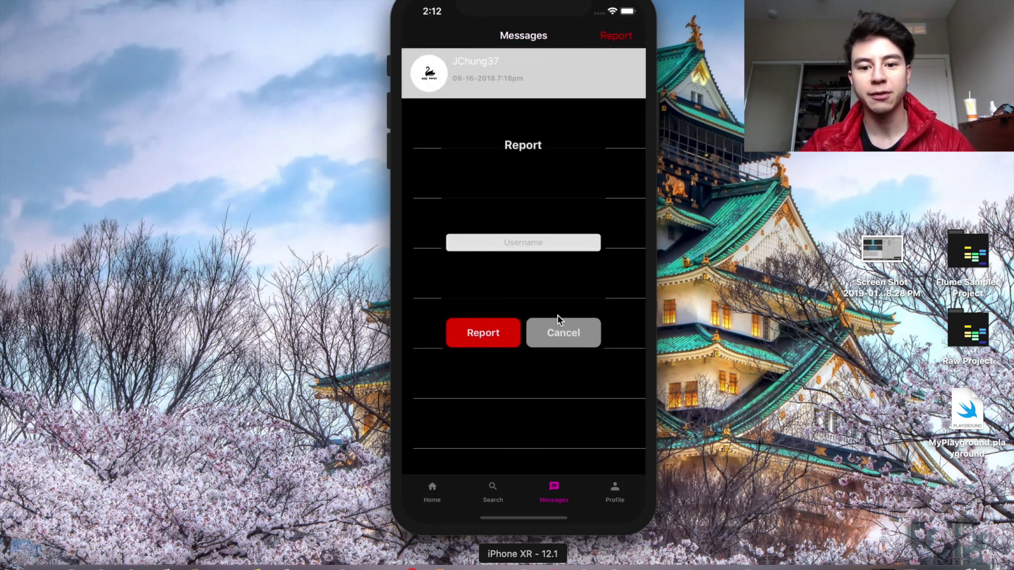
left_click(573, 339)
left_click(612, 492)
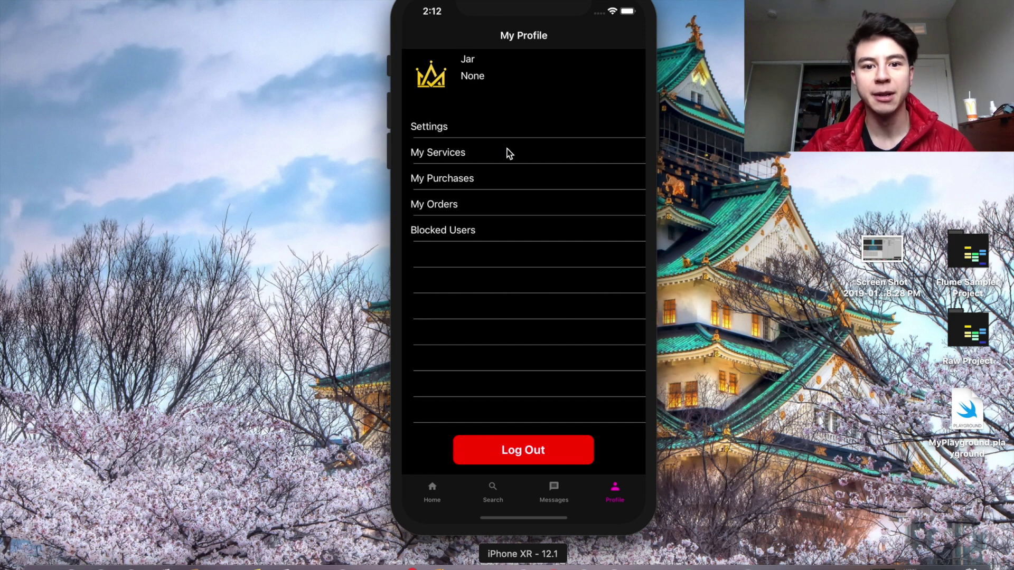
Visit Settings, My Services, My Purchases, My Orders and Blocked Users from the profile.
left_click(483, 129)
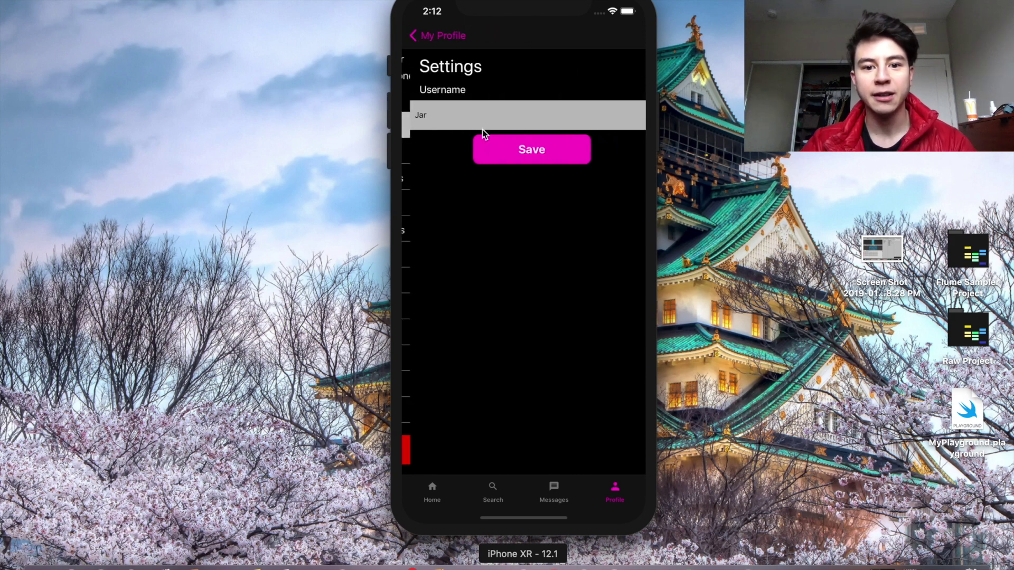
left_click(432, 41)
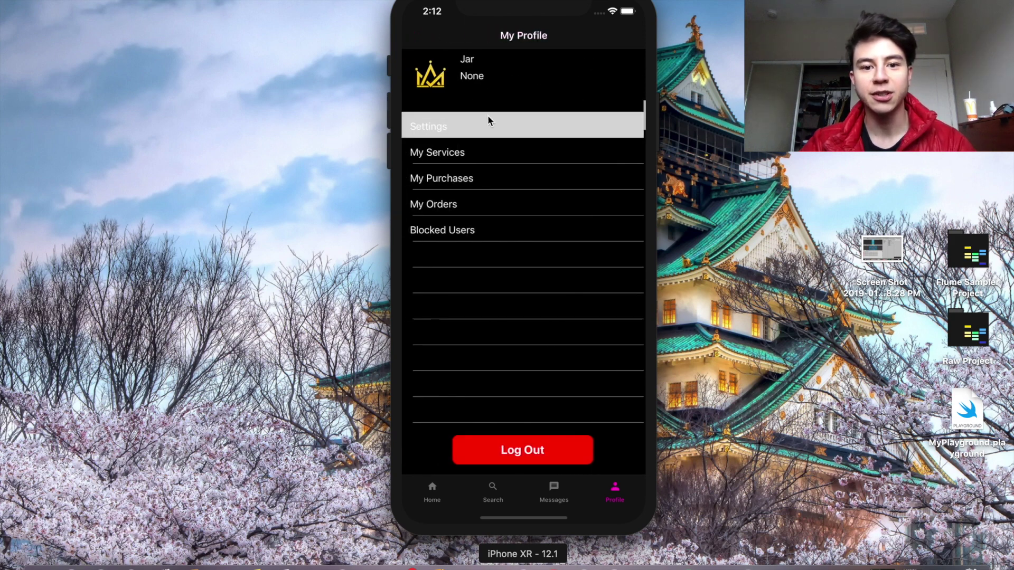
left_click(478, 152)
left_click(435, 37)
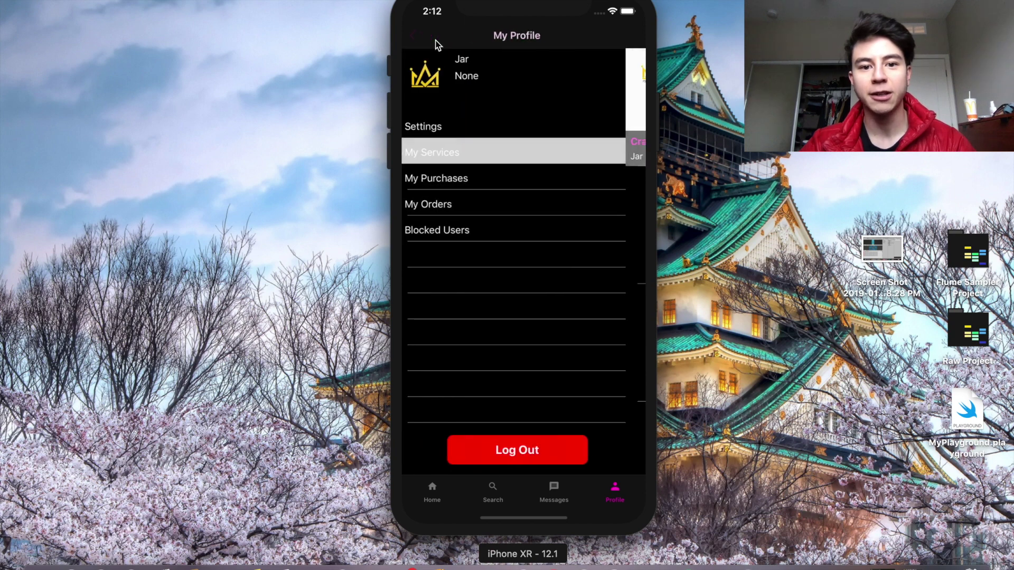
left_click(480, 179)
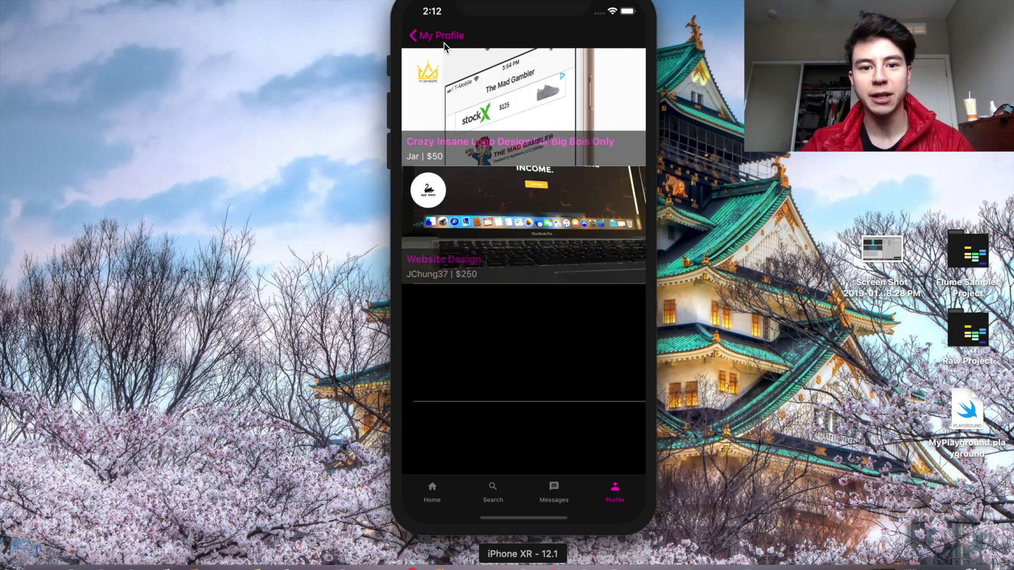
left_click(444, 40)
left_click(467, 208)
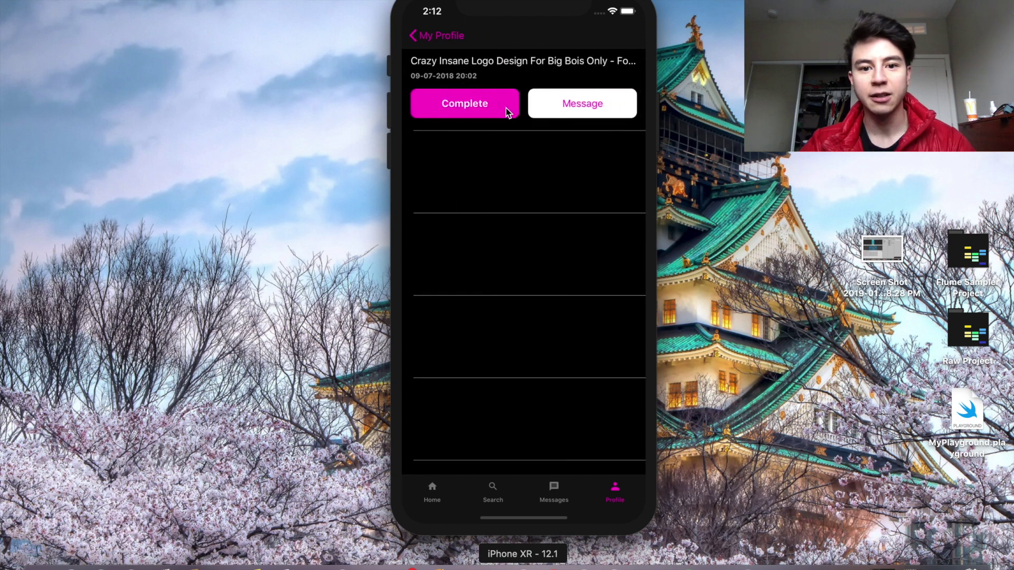
left_click(442, 39)
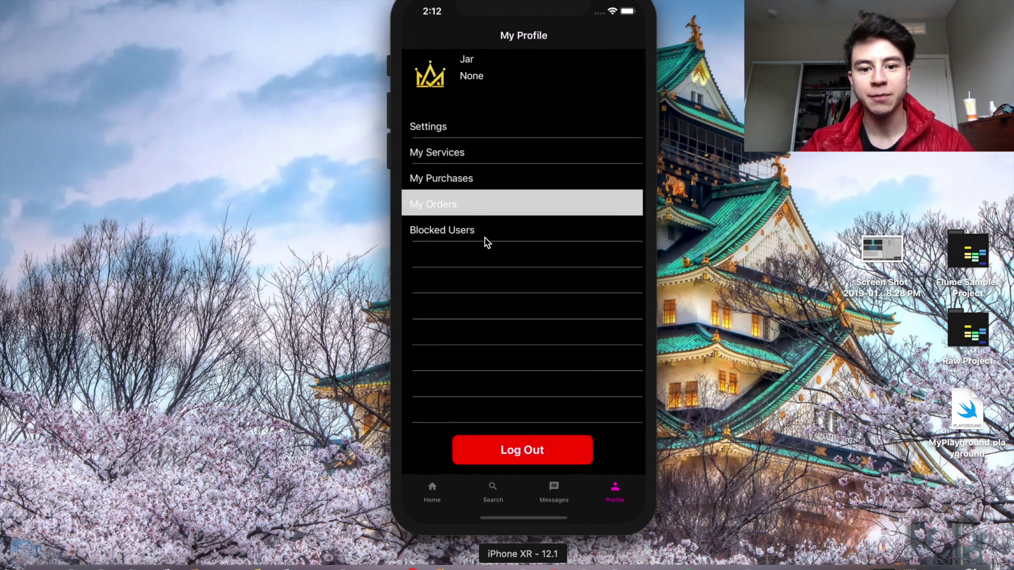
left_click(483, 230)
left_click(442, 37)
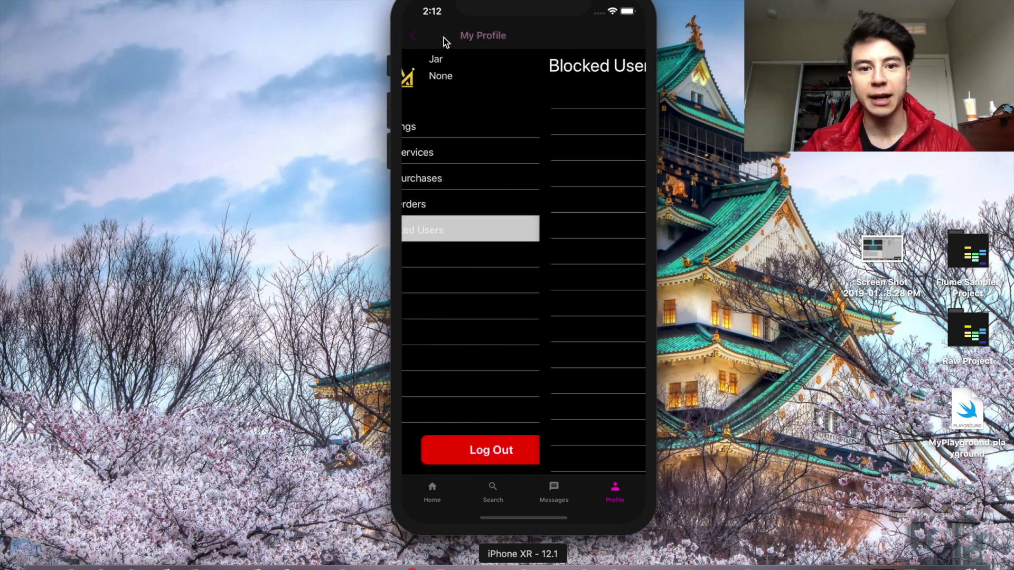
Log out of the Jar account to the sign-in screen.
left_click(529, 453)
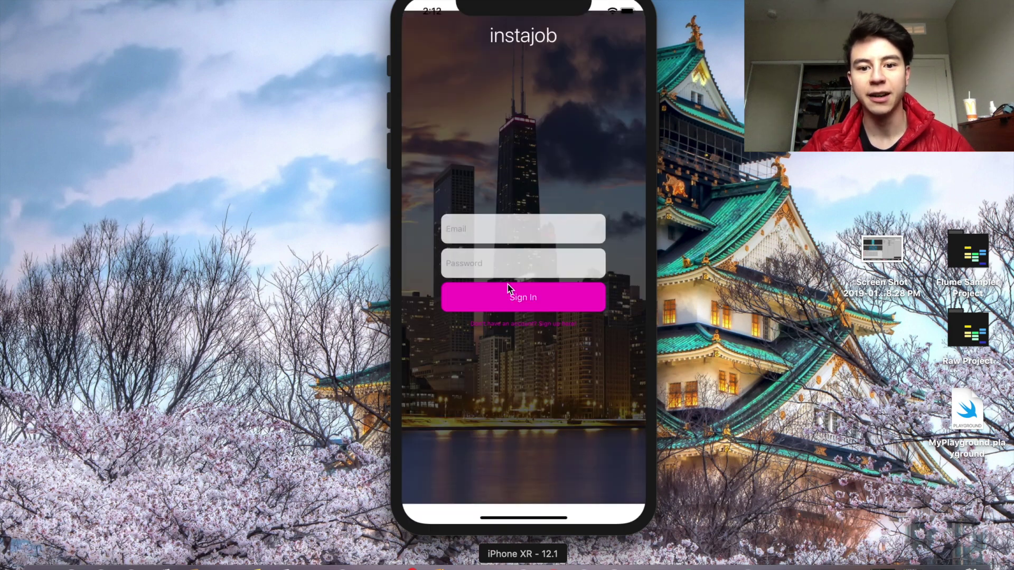
Enter the email and password and sign back into instajob.
left_click(486, 228)
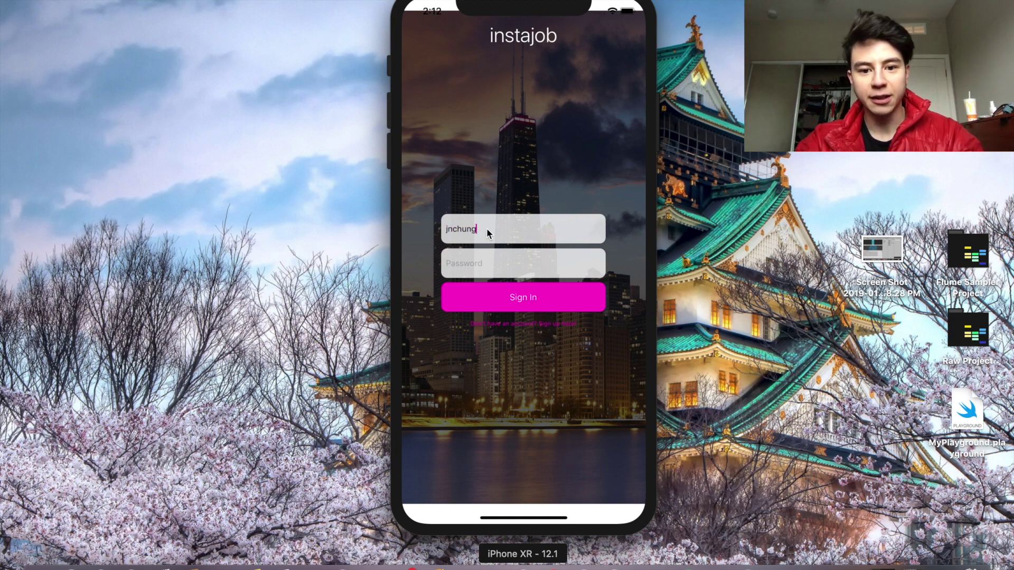
key("Return")
left_click(512, 303)
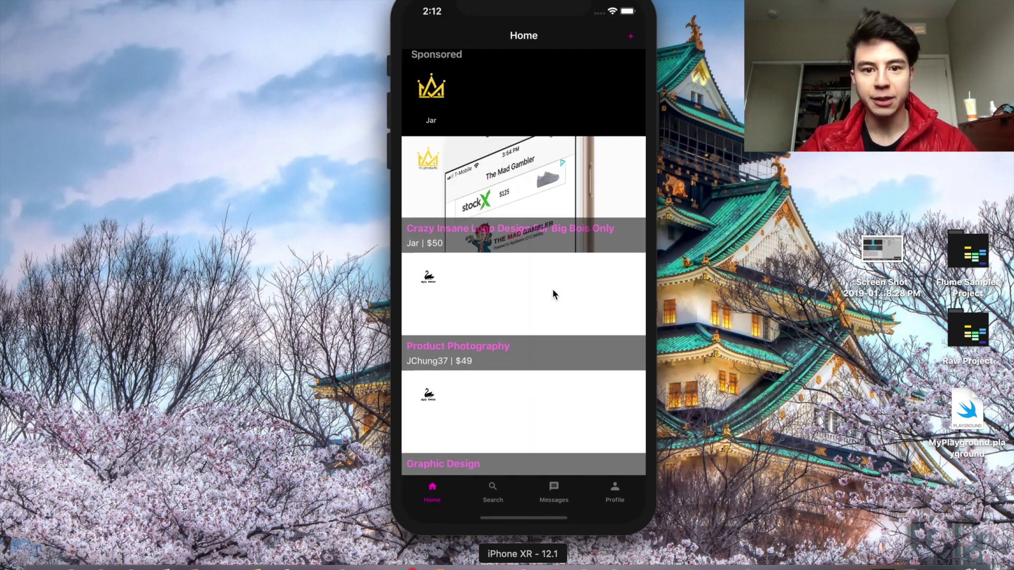
left_click(631, 37)
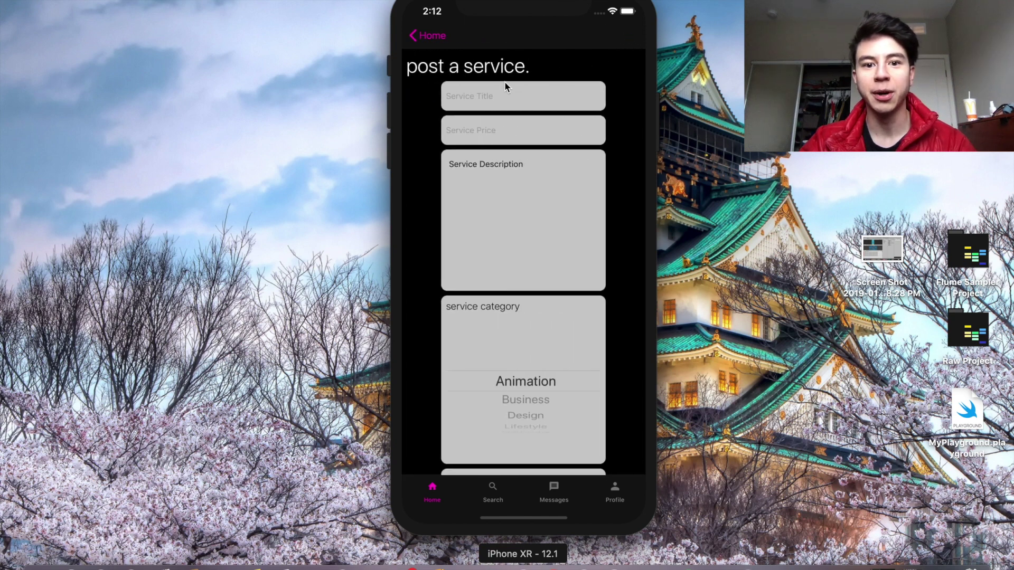
scroll(624, 149, "down", 5)
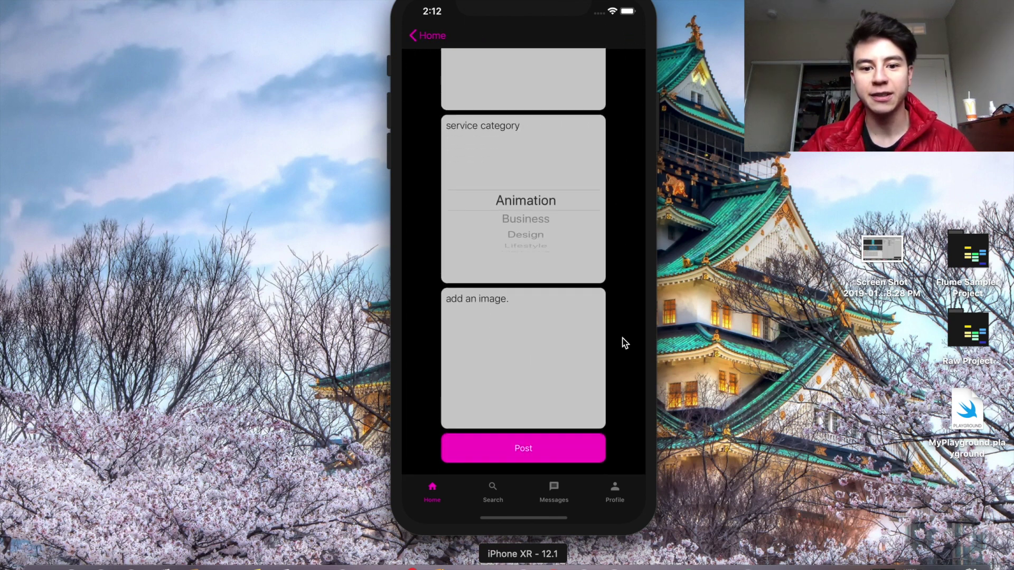
scroll(623, 344, "up", 5)
left_click(431, 37)
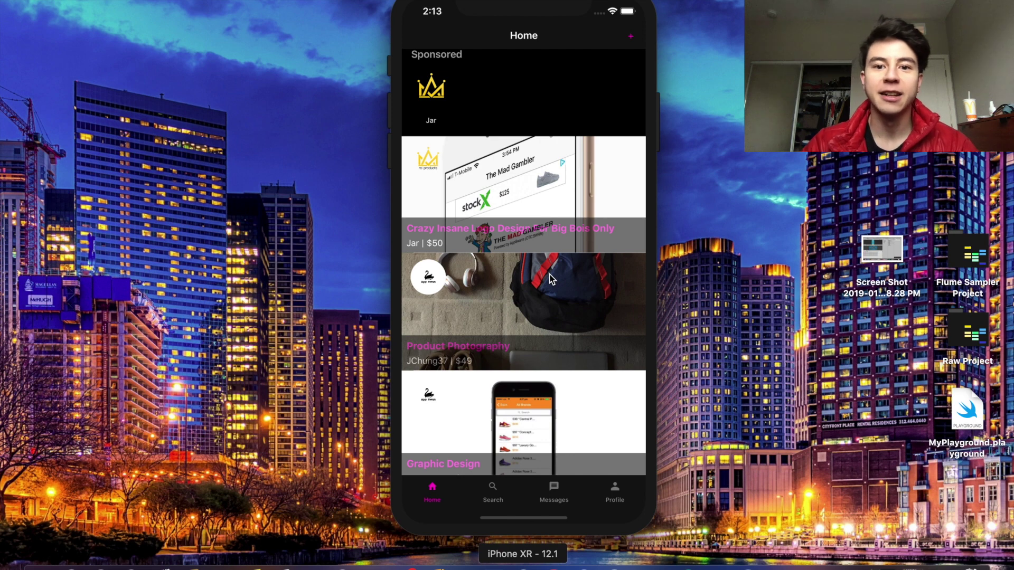
left_click_drag(522, 8, 521, 0)
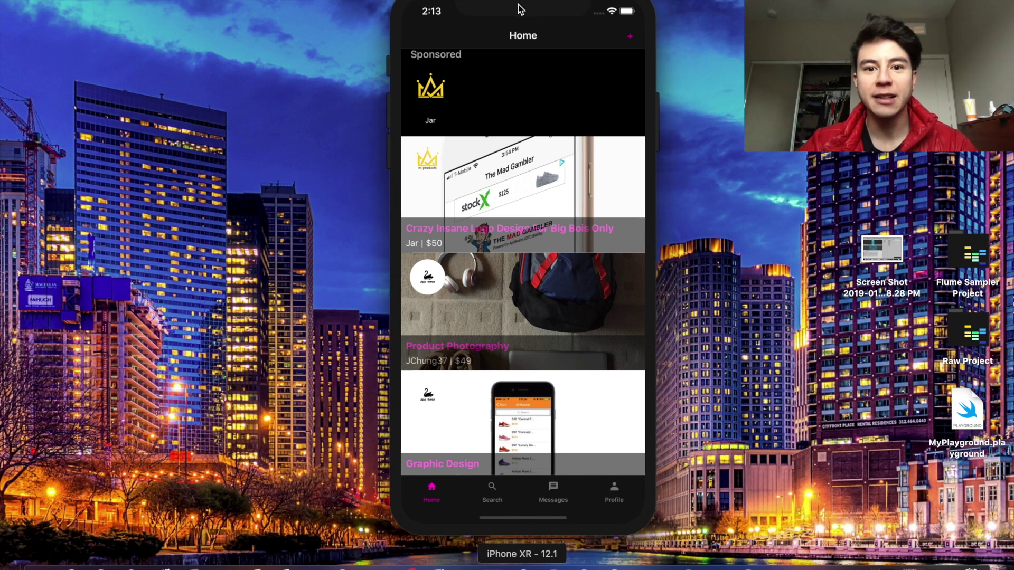
left_click_drag(520, 5, 528, 3)
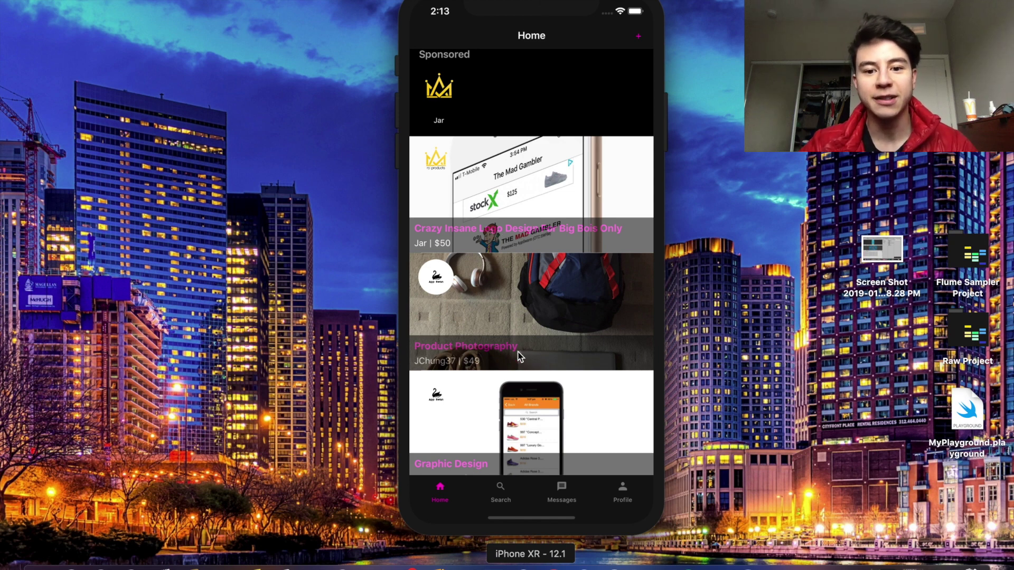
left_click_drag(519, 357, 529, 245)
mouse_move(530, 367)
left_mouse_down()
mouse_move(538, 235)
mouse_move(535, 481)
left_mouse_up()
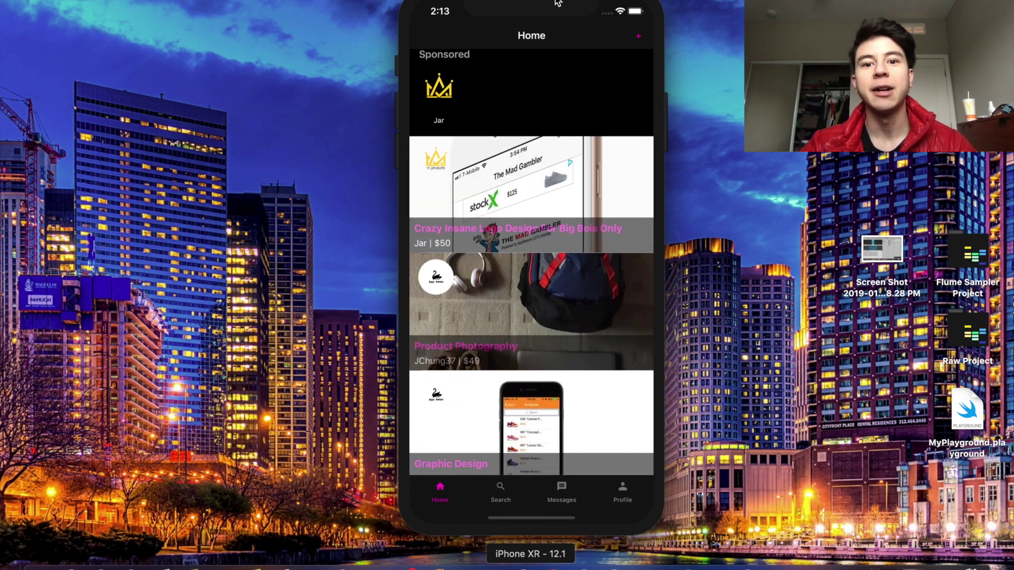
left_click_drag(559, 3, 554, 0)
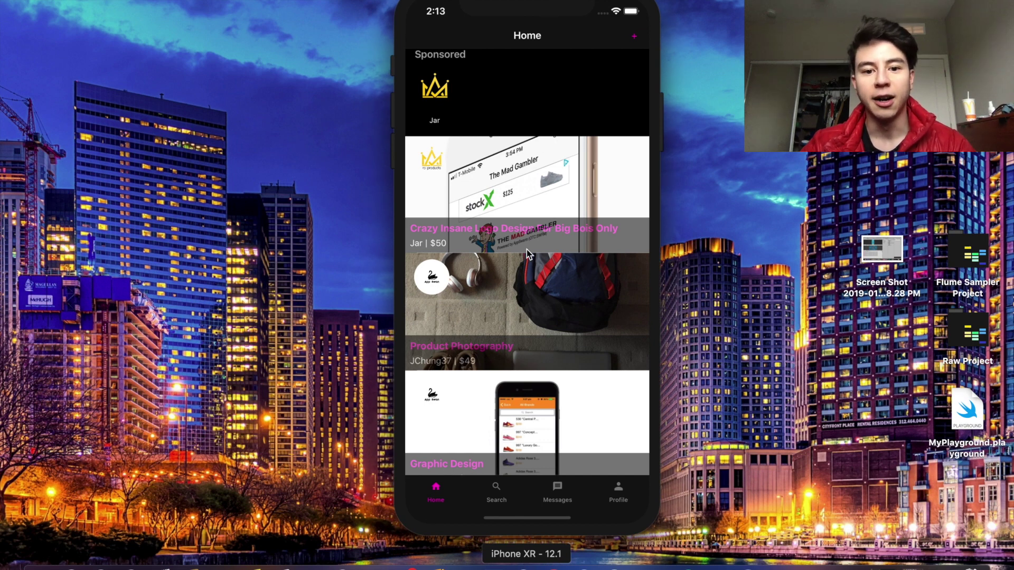
left_click(538, 300)
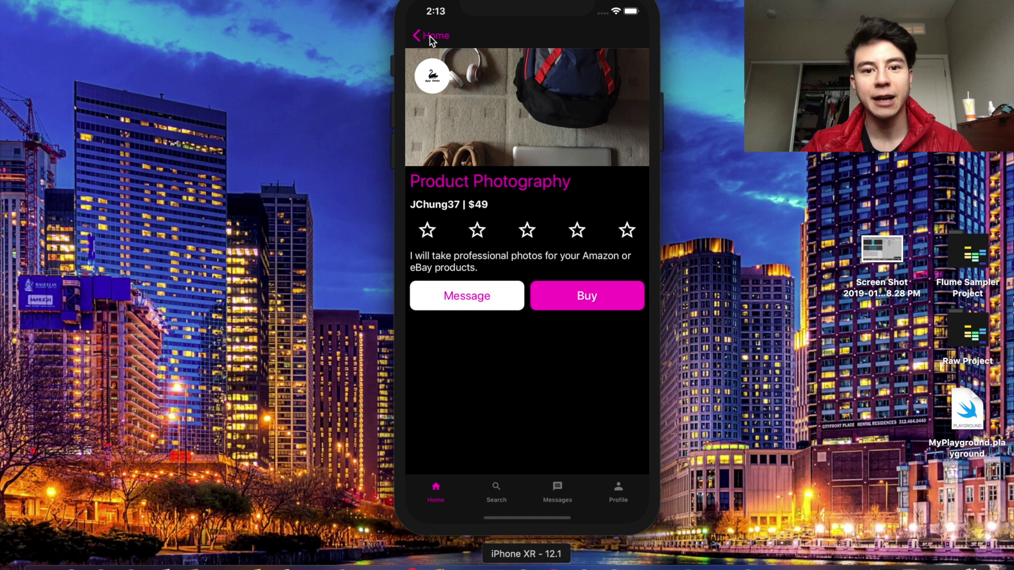
left_click(431, 35)
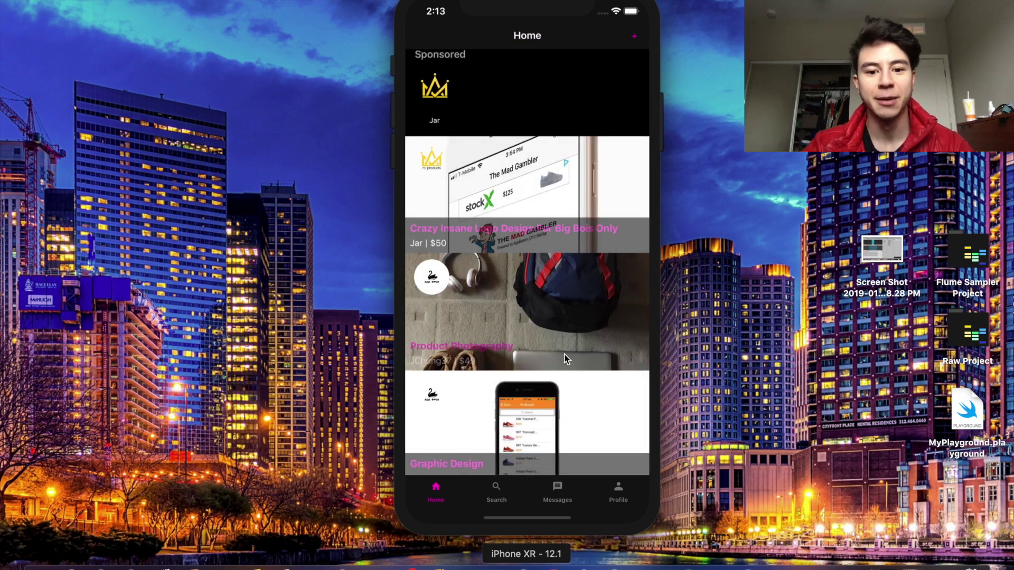
scroll(580, 266, "down", 5)
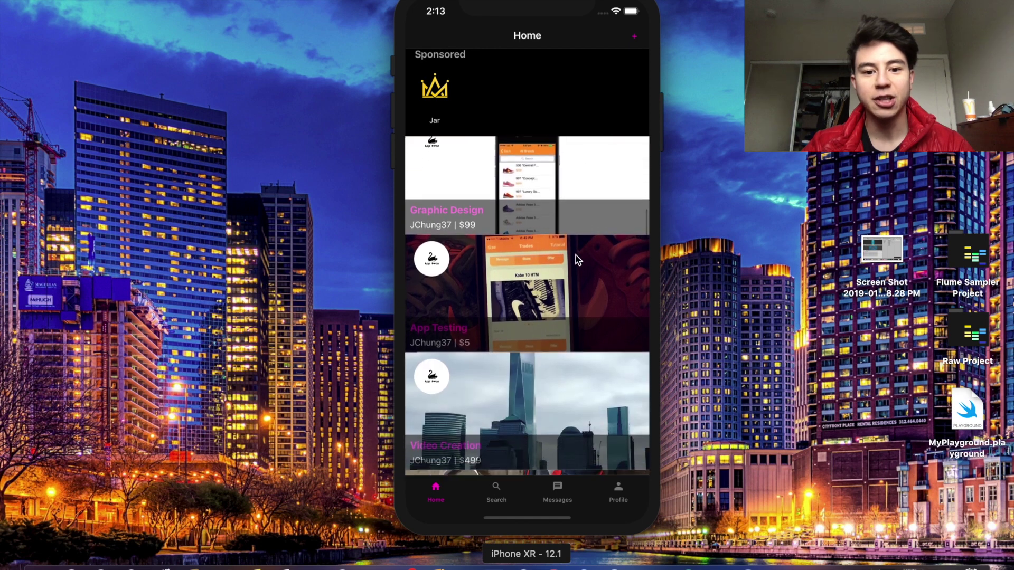
left_click(617, 498)
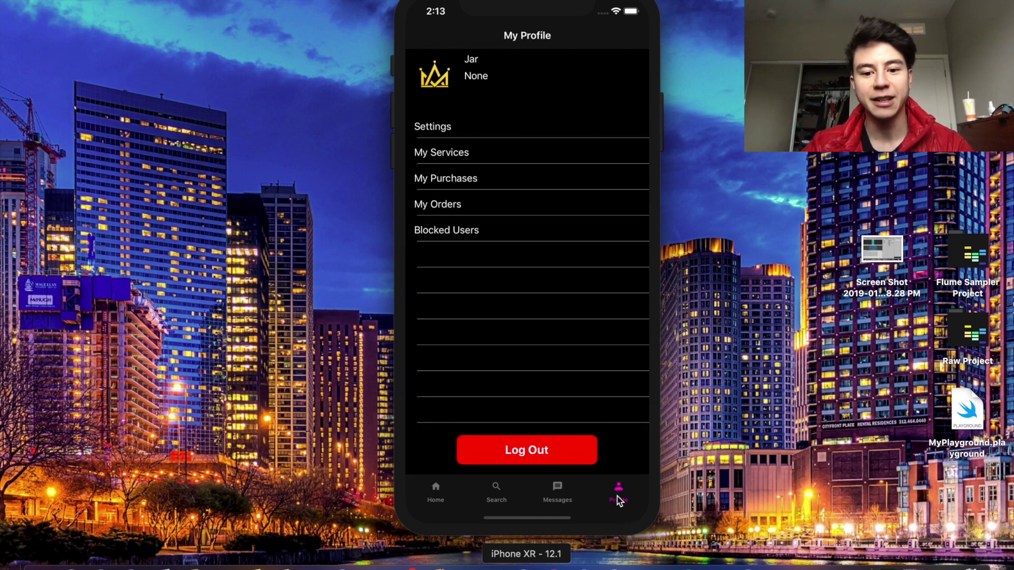
left_click(441, 491)
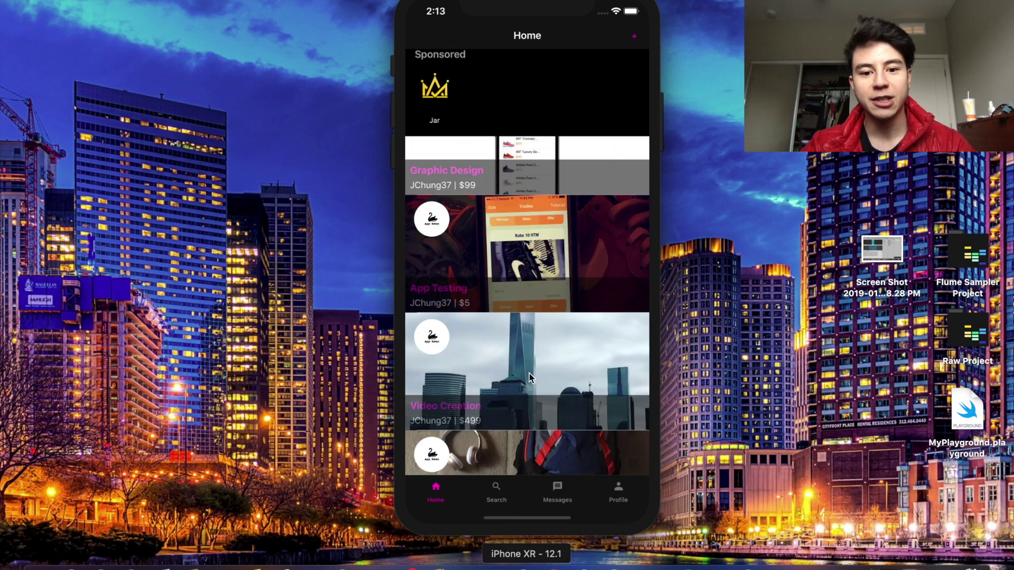
left_click_drag(530, 331, 532, 218)
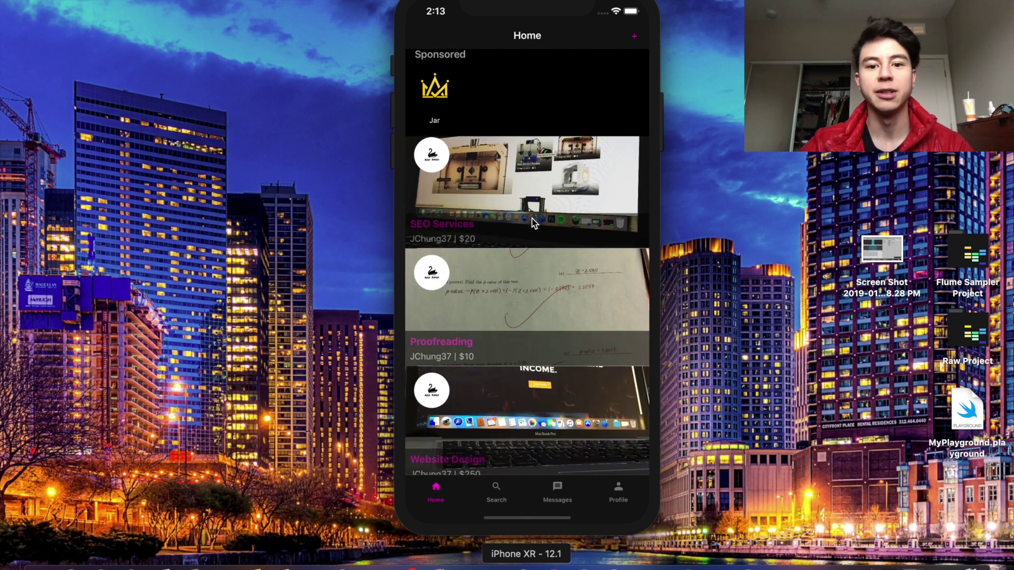
left_click_drag(532, 218, 521, 436)
left_click_drag(542, 258, 552, 370)
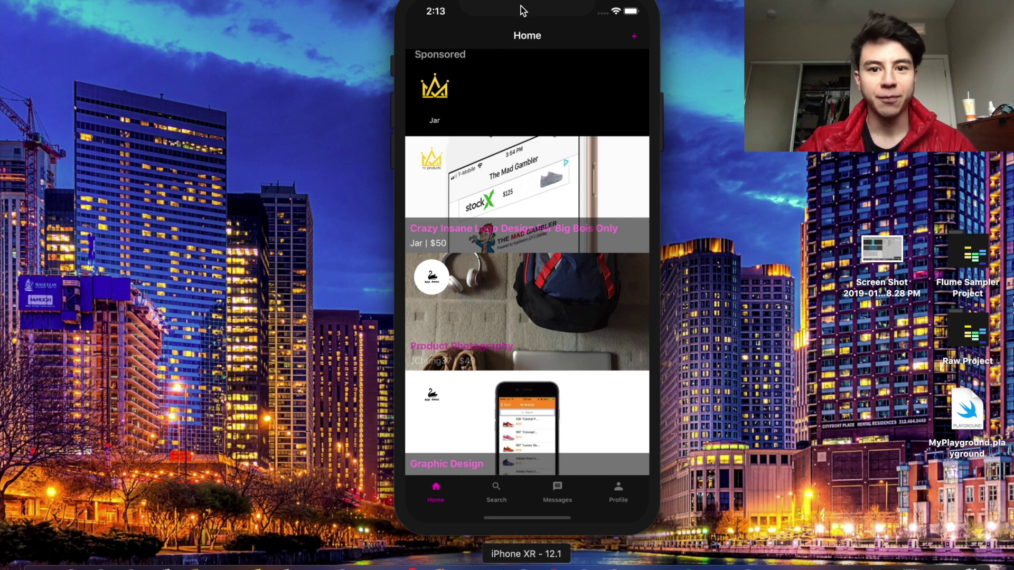
mouse_move(520, 10)
left_mouse_down()
mouse_move(535, 10)
mouse_move(529, 4)
left_mouse_up()
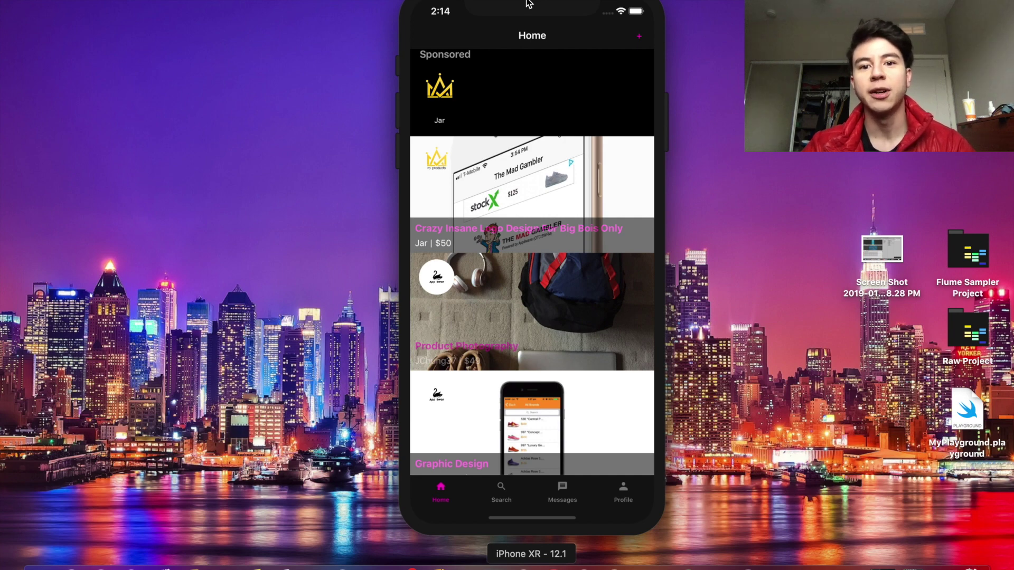
left_click_drag(528, 5, 526, 3)
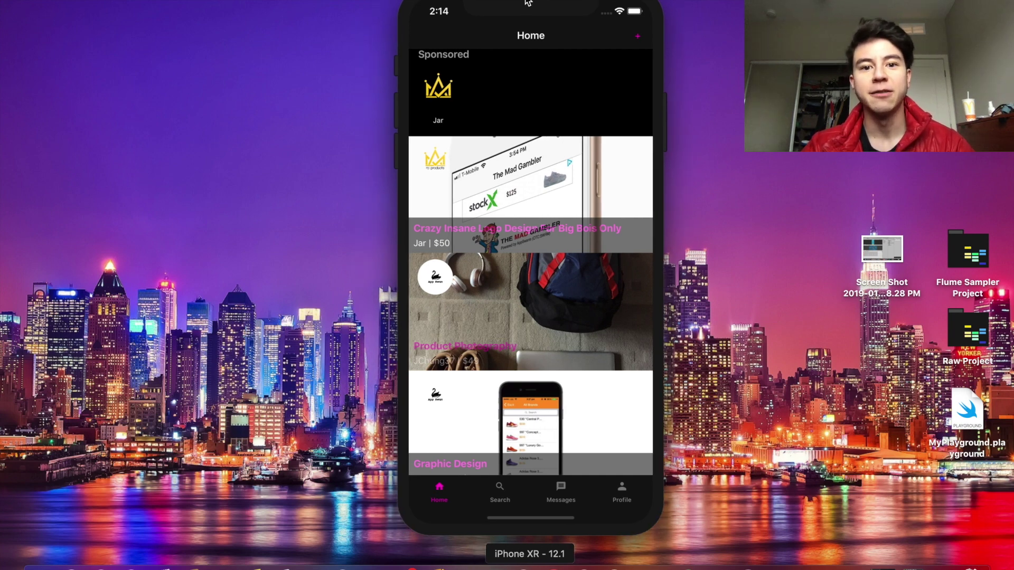
left_click_drag(545, 3, 531, 4)
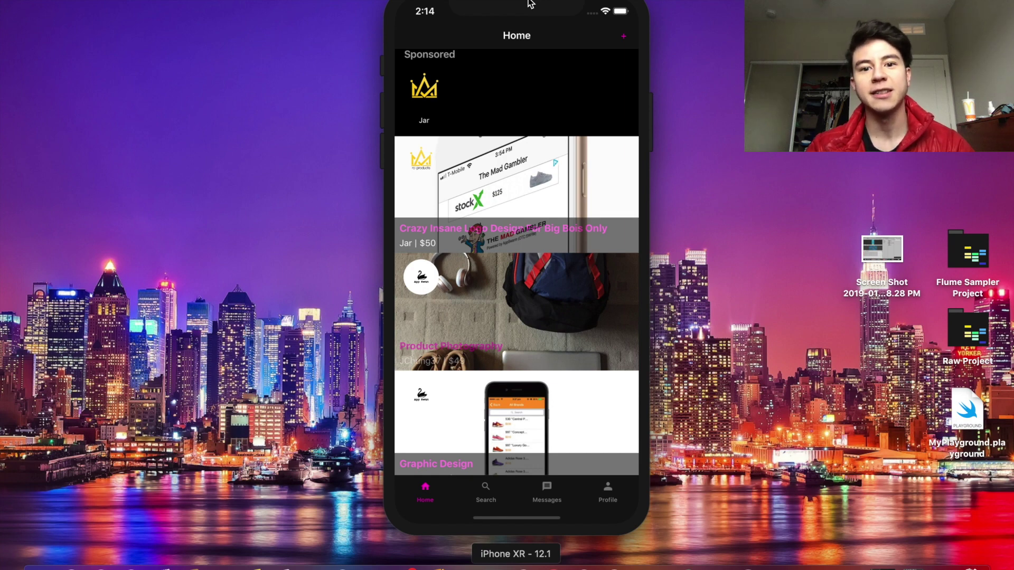
left_click_drag(530, 4, 536, 3)
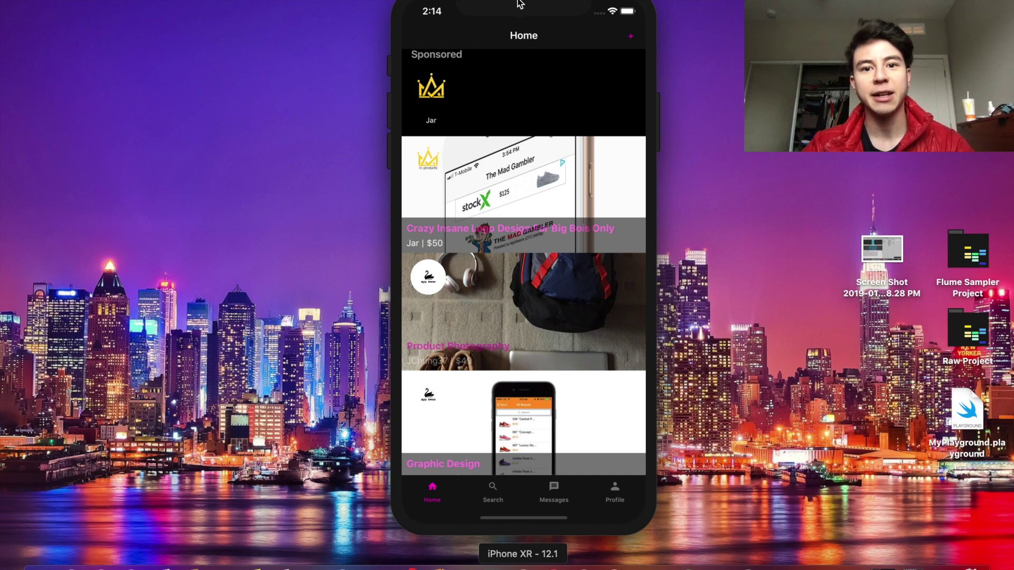
left_click_drag(518, 4, 515, 3)
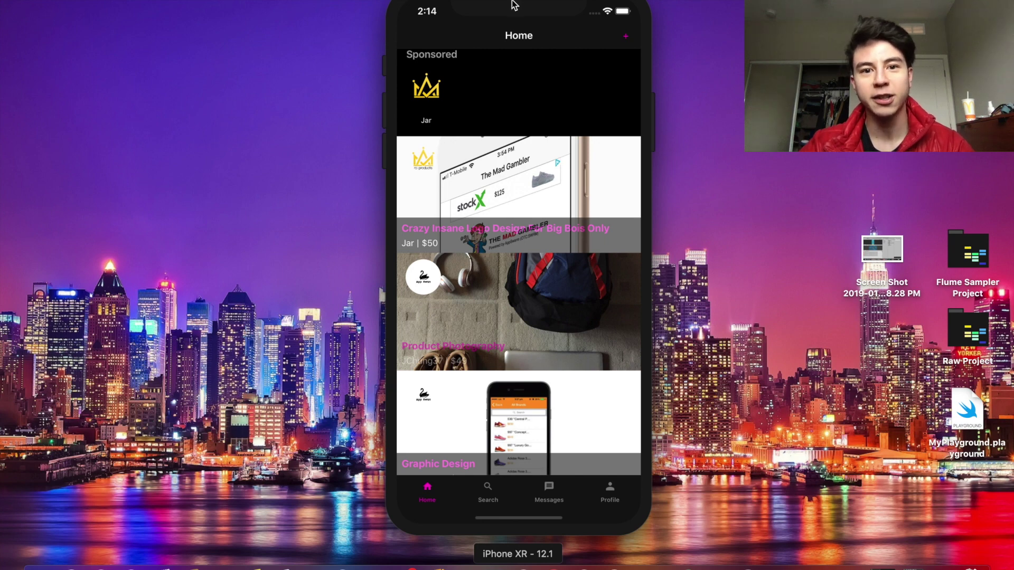
left_click_drag(512, 6, 521, 5)
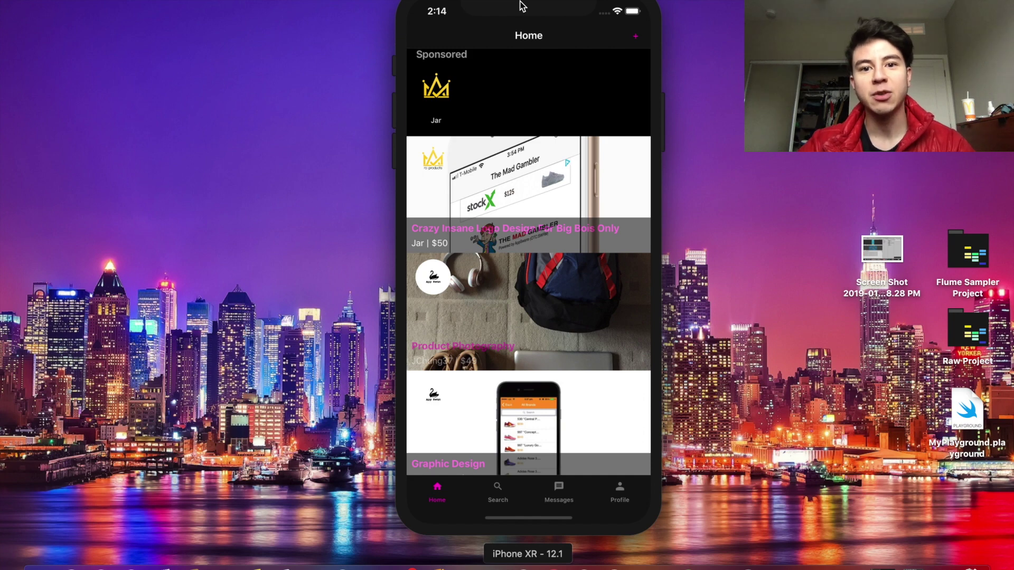
left_click_drag(522, 6, 517, 6)
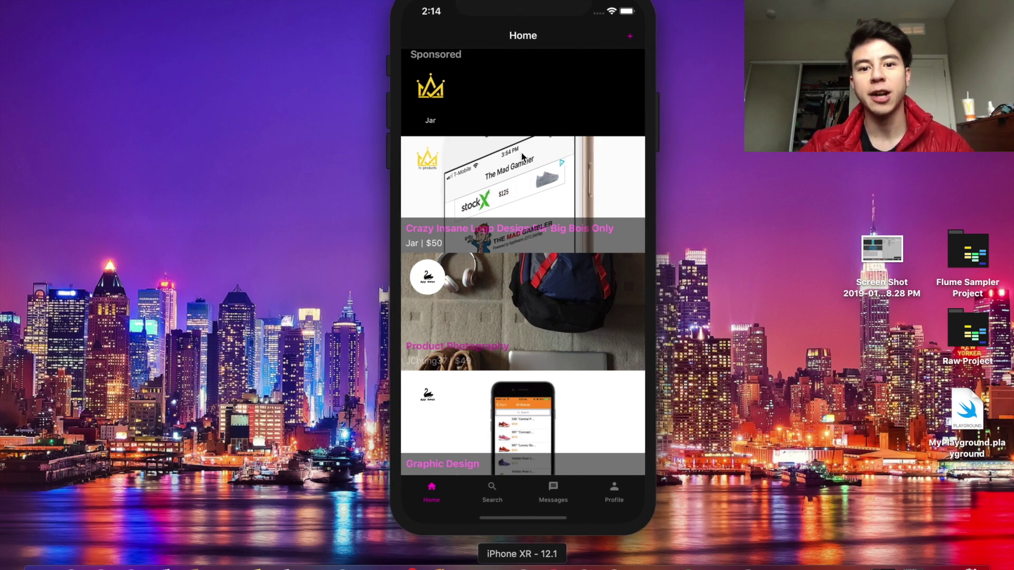
scroll(564, 211, "down", 3)
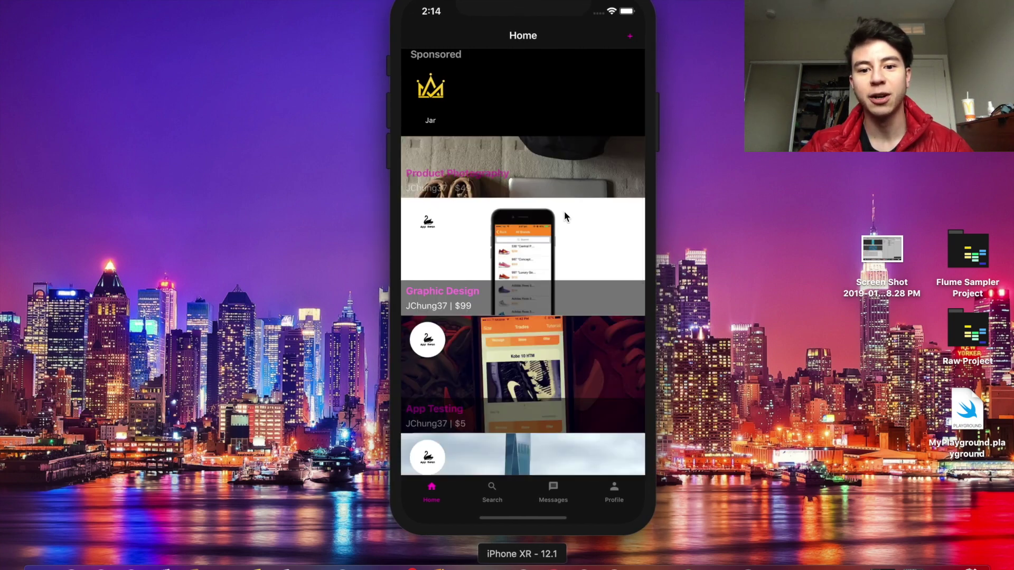
scroll(564, 212, "up", 3)
scroll(561, 287, "down", 3)
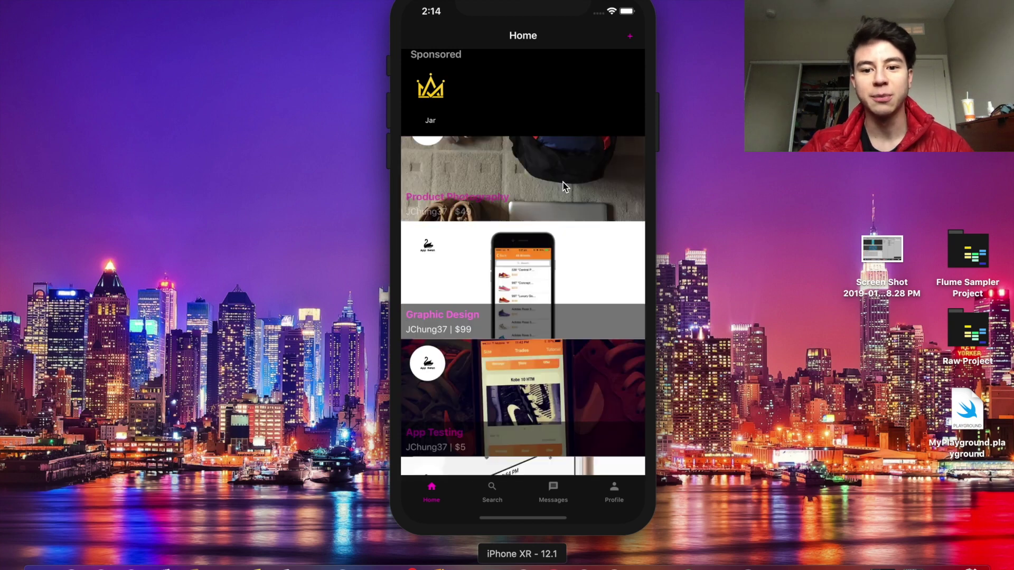
scroll(564, 269, "up", 3)
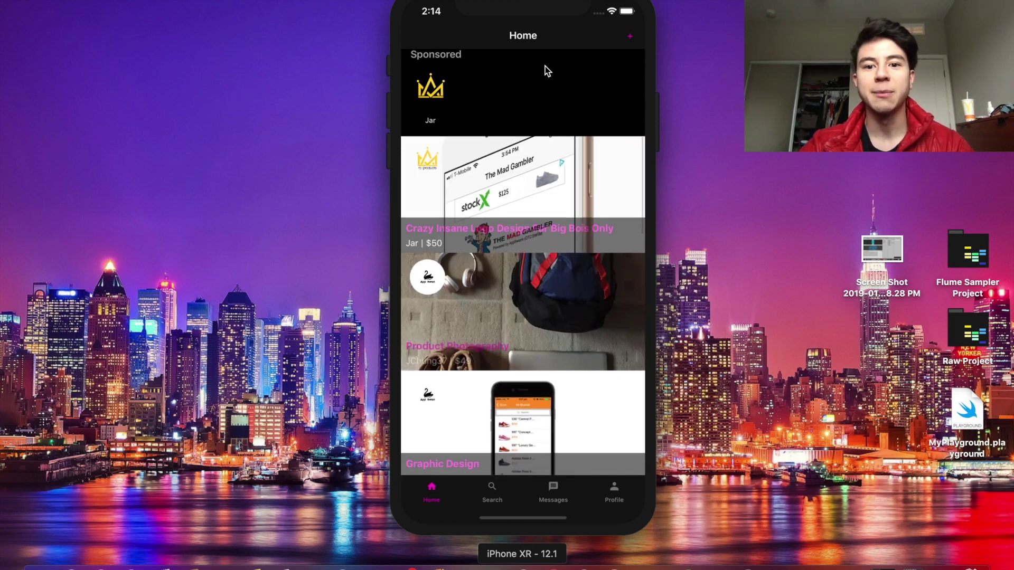
left_click_drag(540, 5, 539, 2)
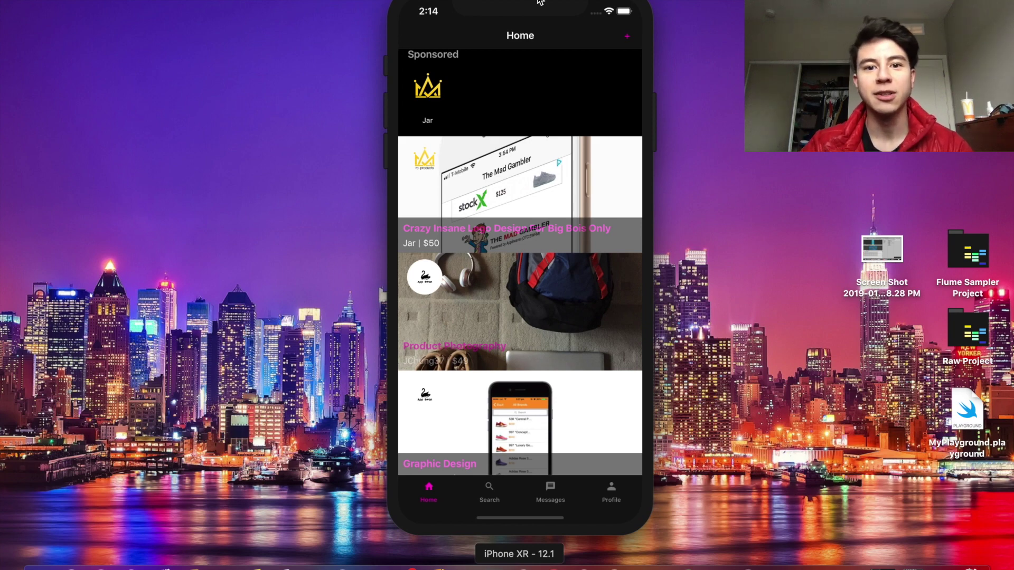
left_click_drag(517, 3, 518, 3)
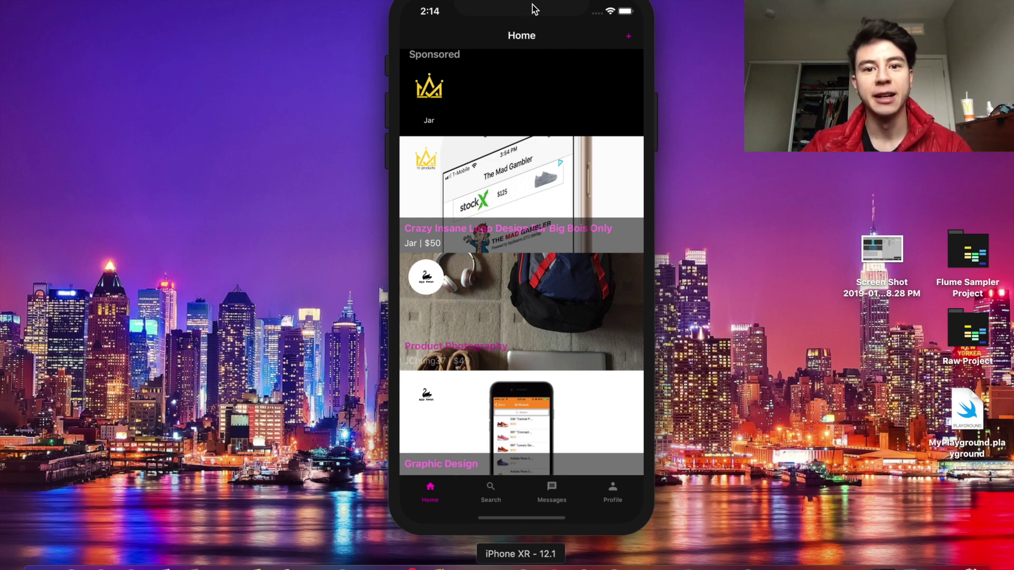
left_click_drag(530, 3, 537, 3)
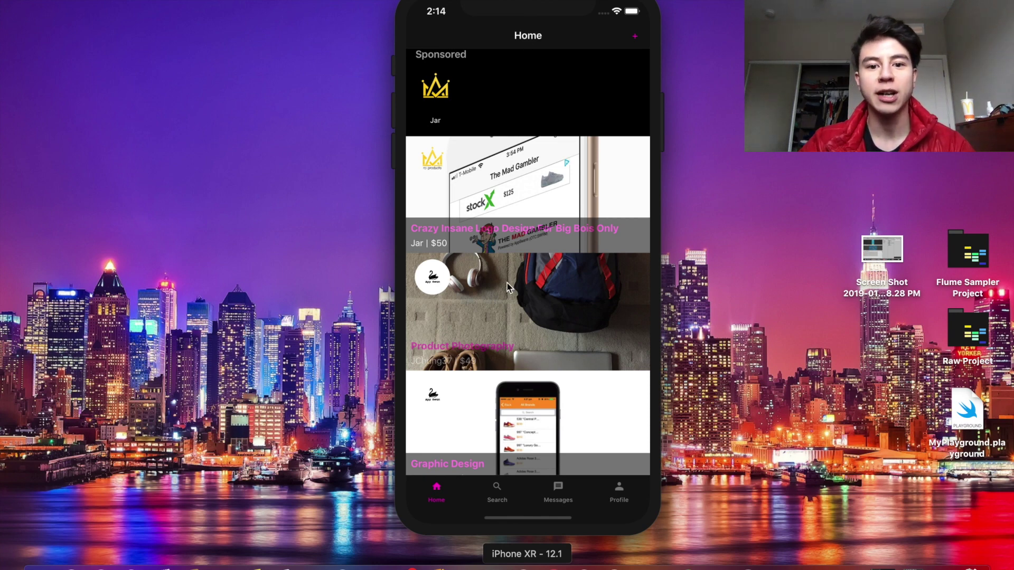
scroll(513, 130, "down", 2)
scroll(516, 199, "down", 2)
scroll(527, 324, "down", 1)
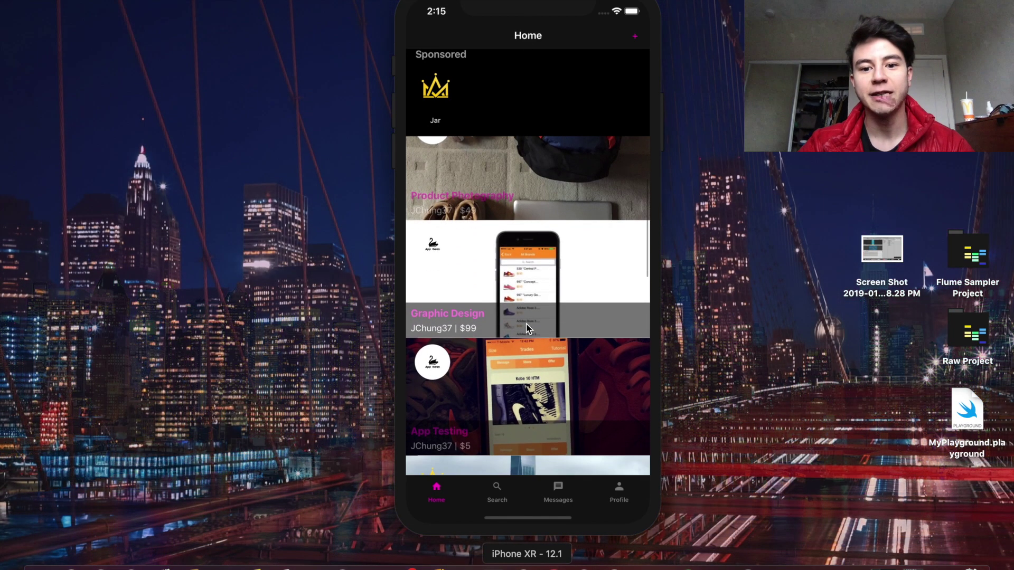
scroll(528, 385, "down", 2)
scroll(528, 386, "up", 4)
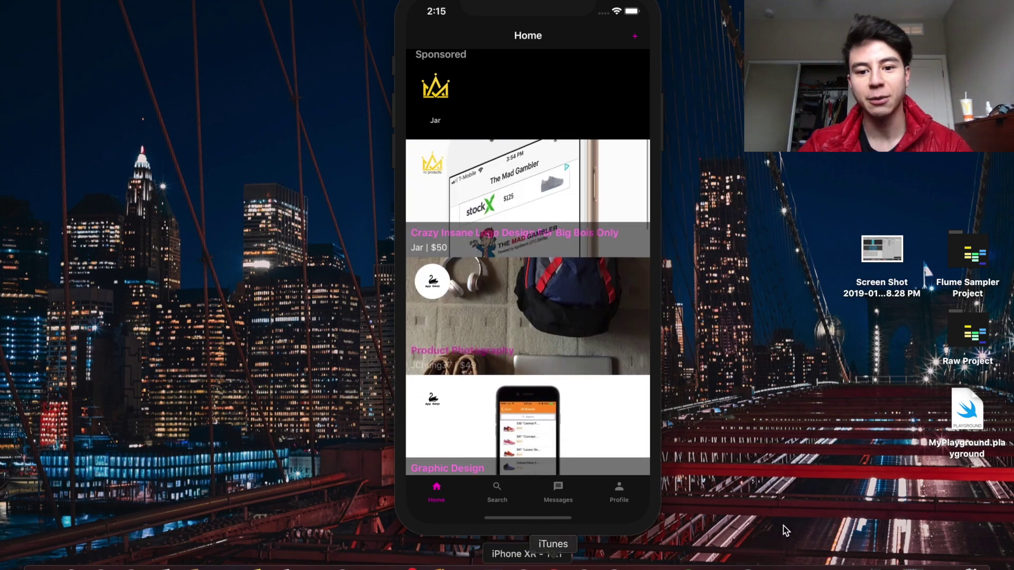